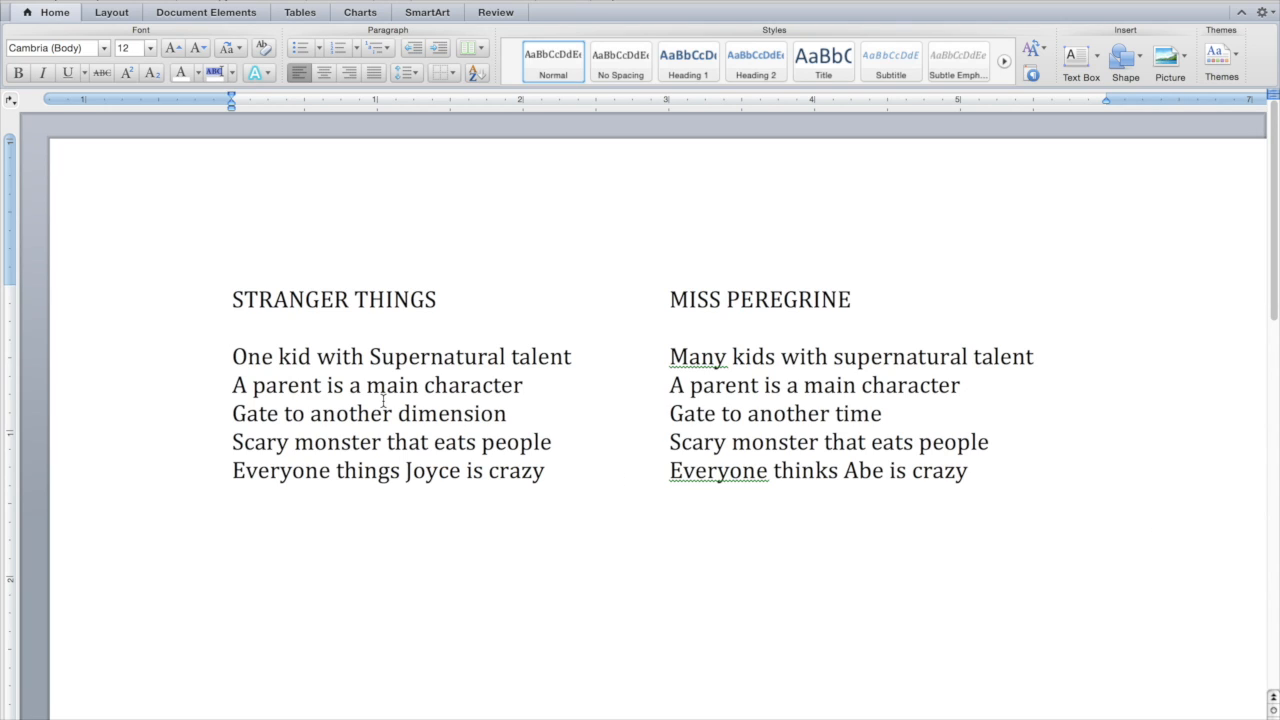
- Compare the STRANGER THINGS and MISS PEREGRINE lists line by line, from the kids with supernatural talent to the characters thought crazy
click(232, 356)
drag(232, 356, 308, 360)
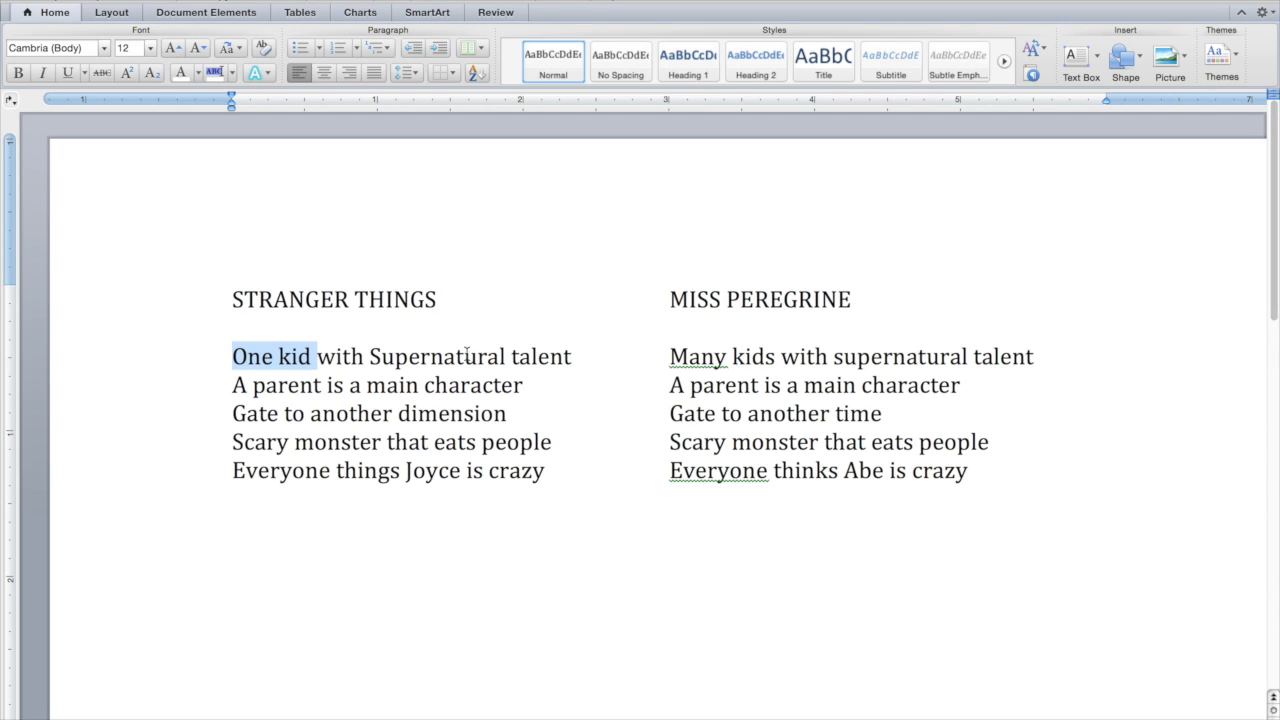
drag(670, 356, 1026, 358)
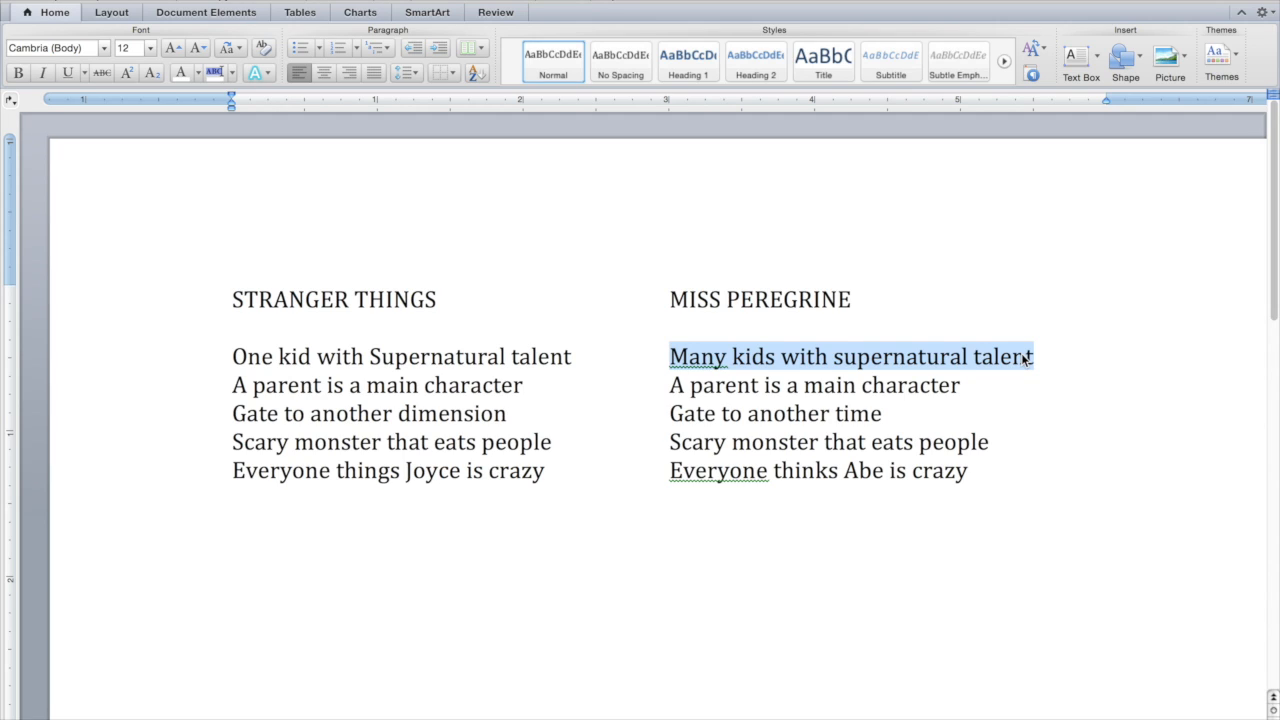
click(522, 388)
click(964, 389)
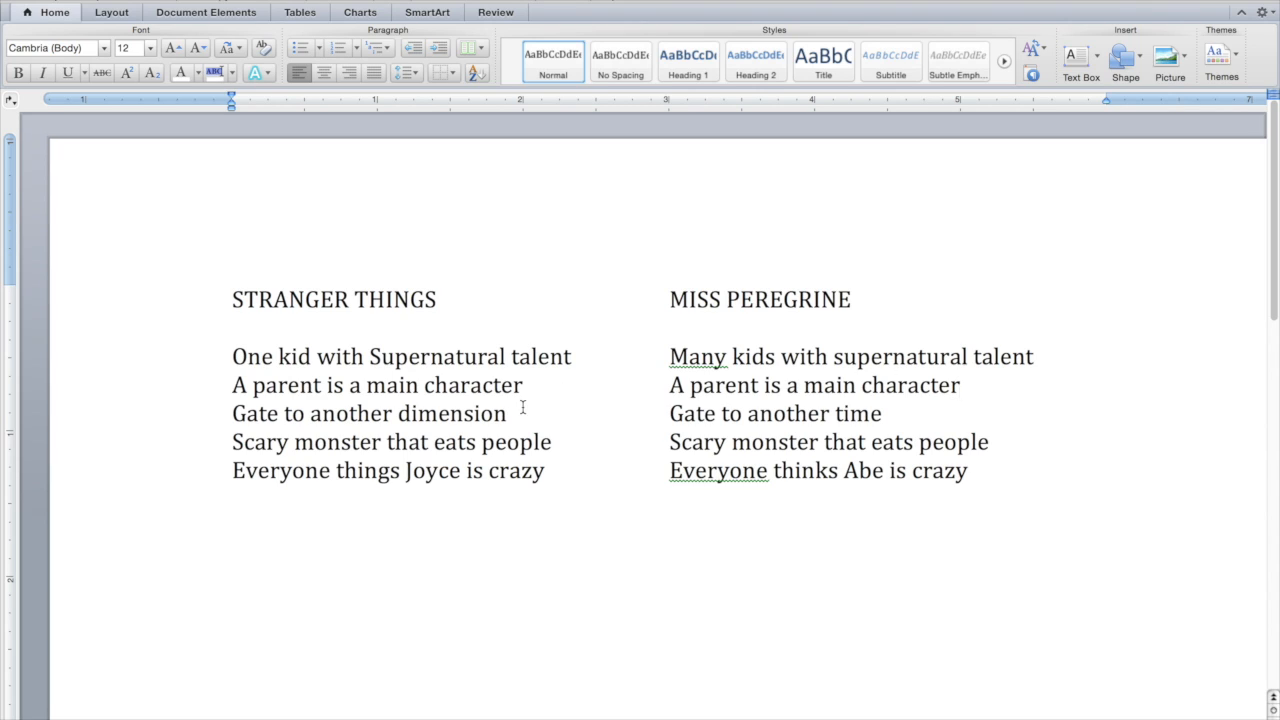
click(511, 414)
click(895, 409)
drag(230, 441, 974, 449)
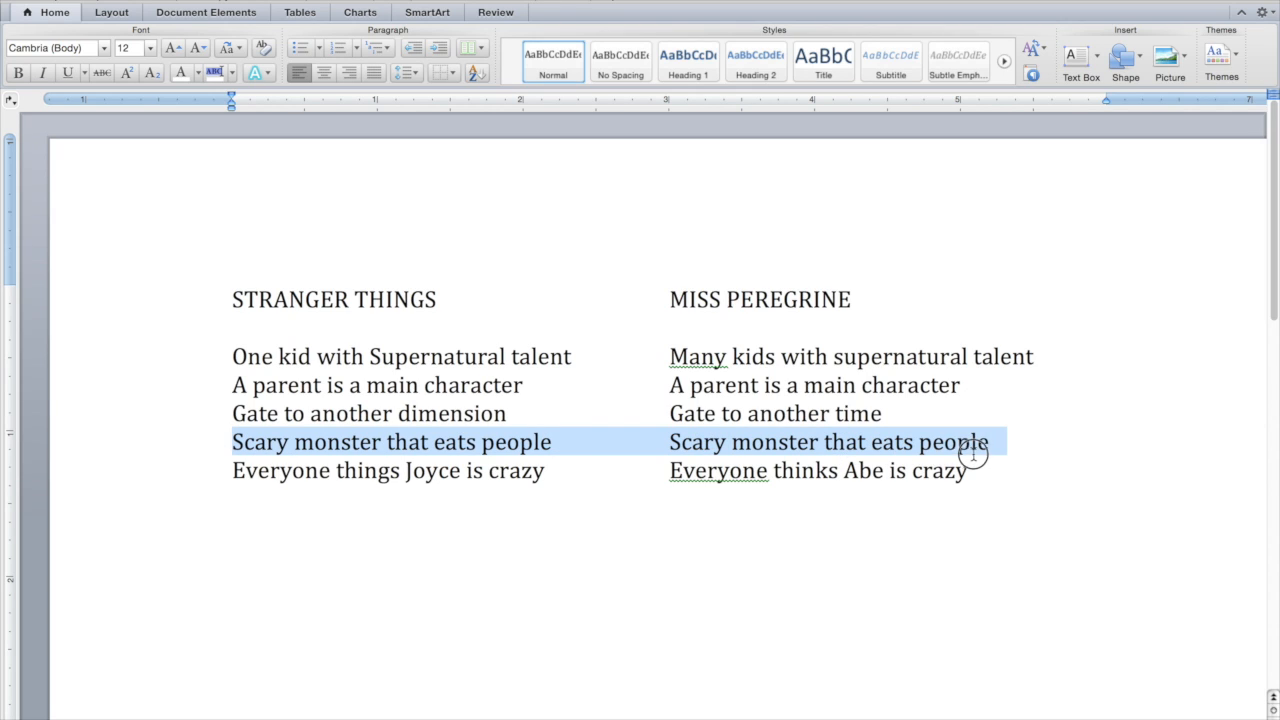
click(968, 470)
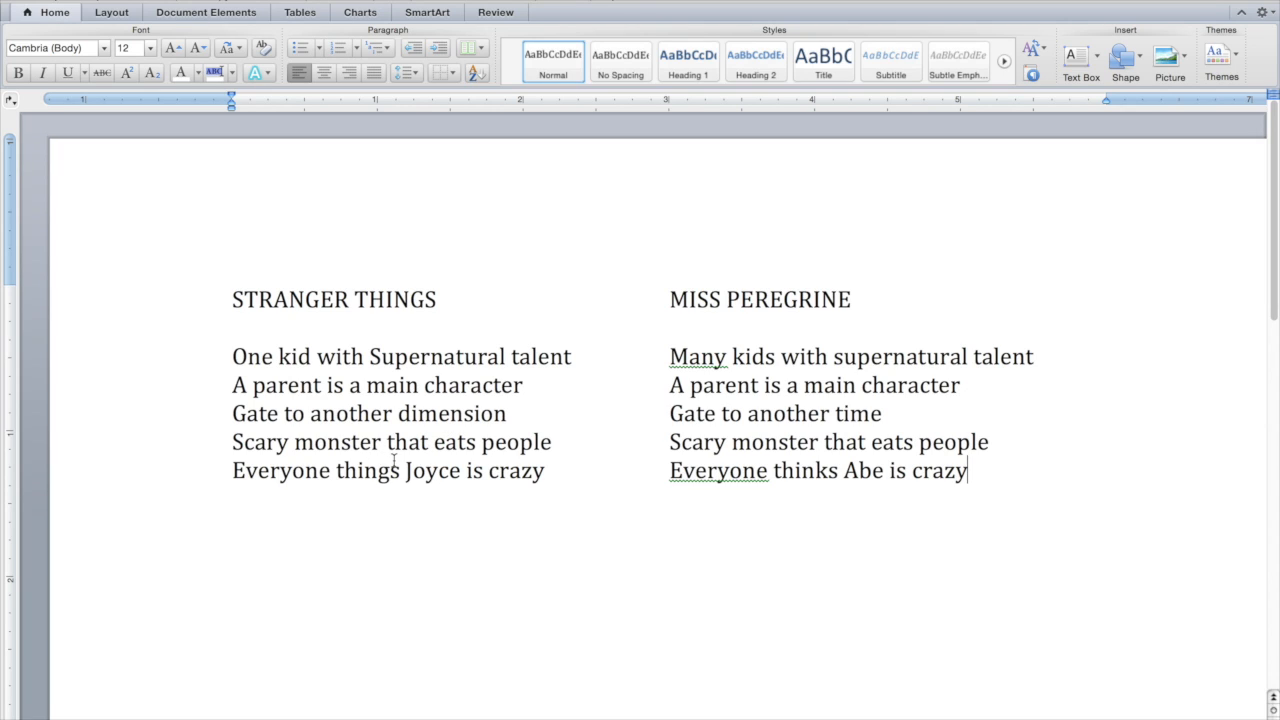
drag(406, 470, 463, 470)
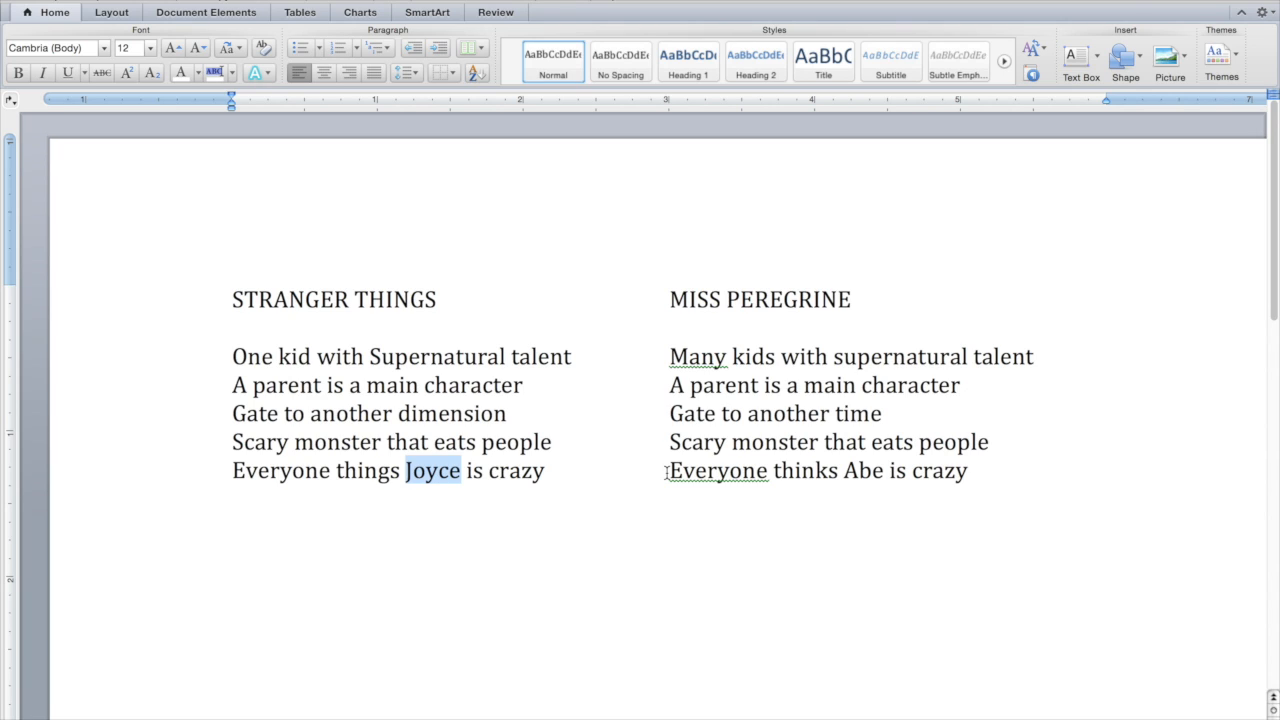
drag(668, 471, 970, 465)
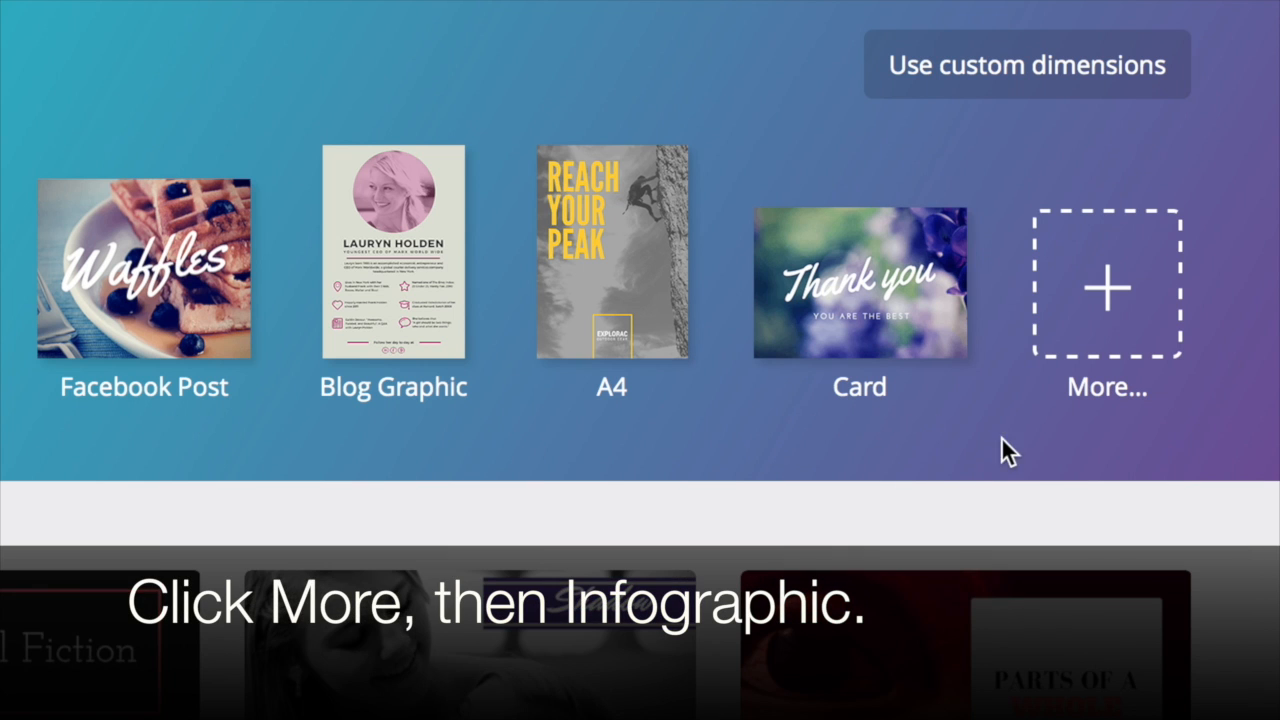
- Switch to Canva and create a new Infographic design of 800 px × 2000 px
click(1124, 330)
scroll(1116, 258, down, 6)
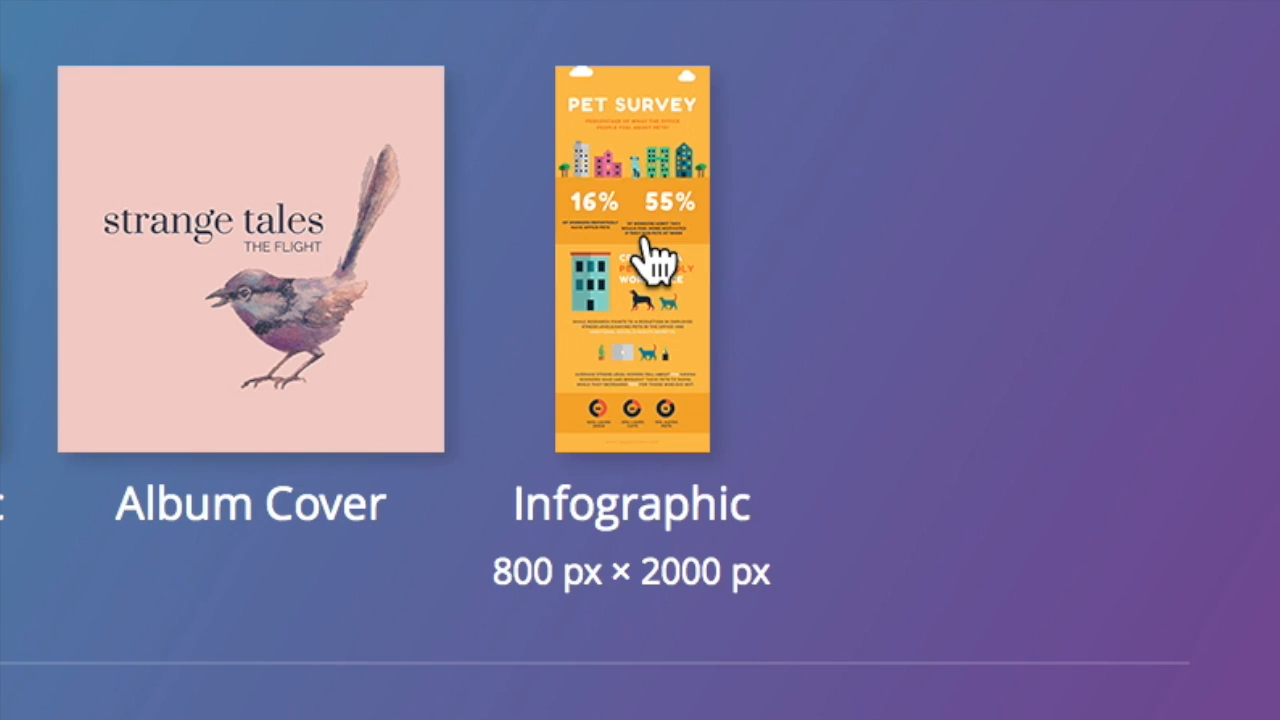
click(655, 262)
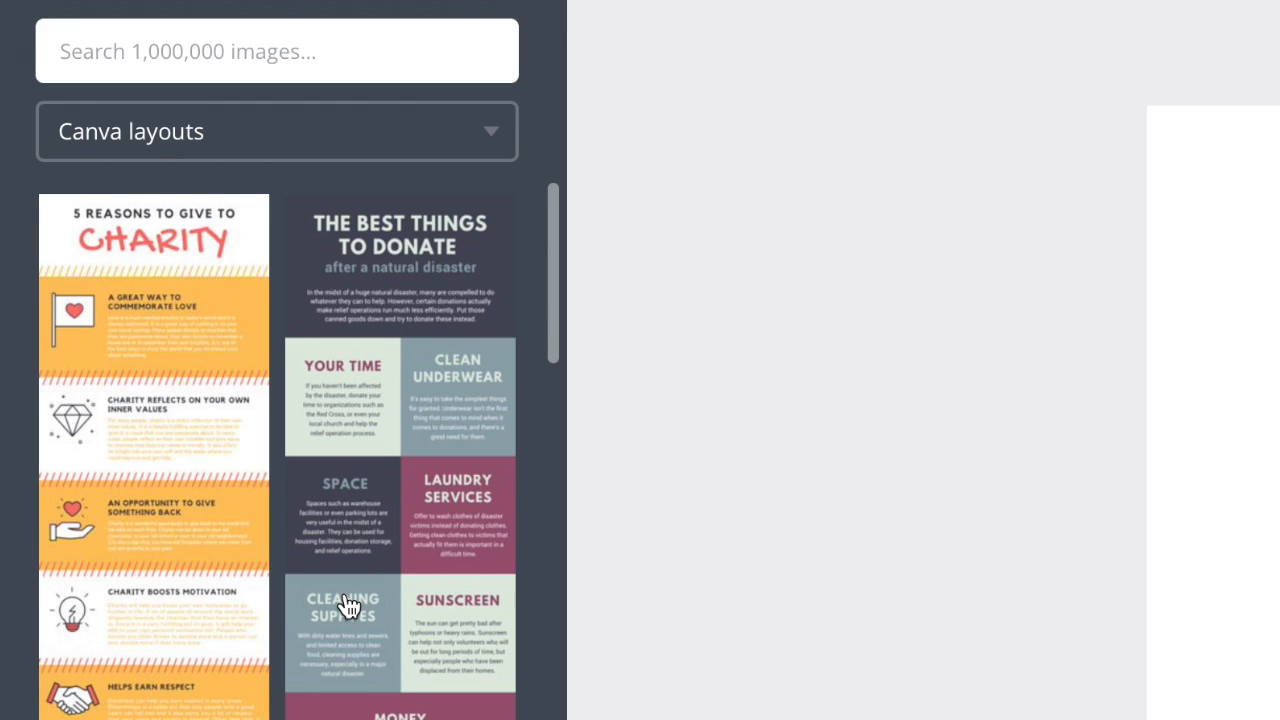
- Find the free black "Be You Makeup Order Process" infographic among the Canva layouts and apply it to the blank page
scroll(348, 607, down, 5)
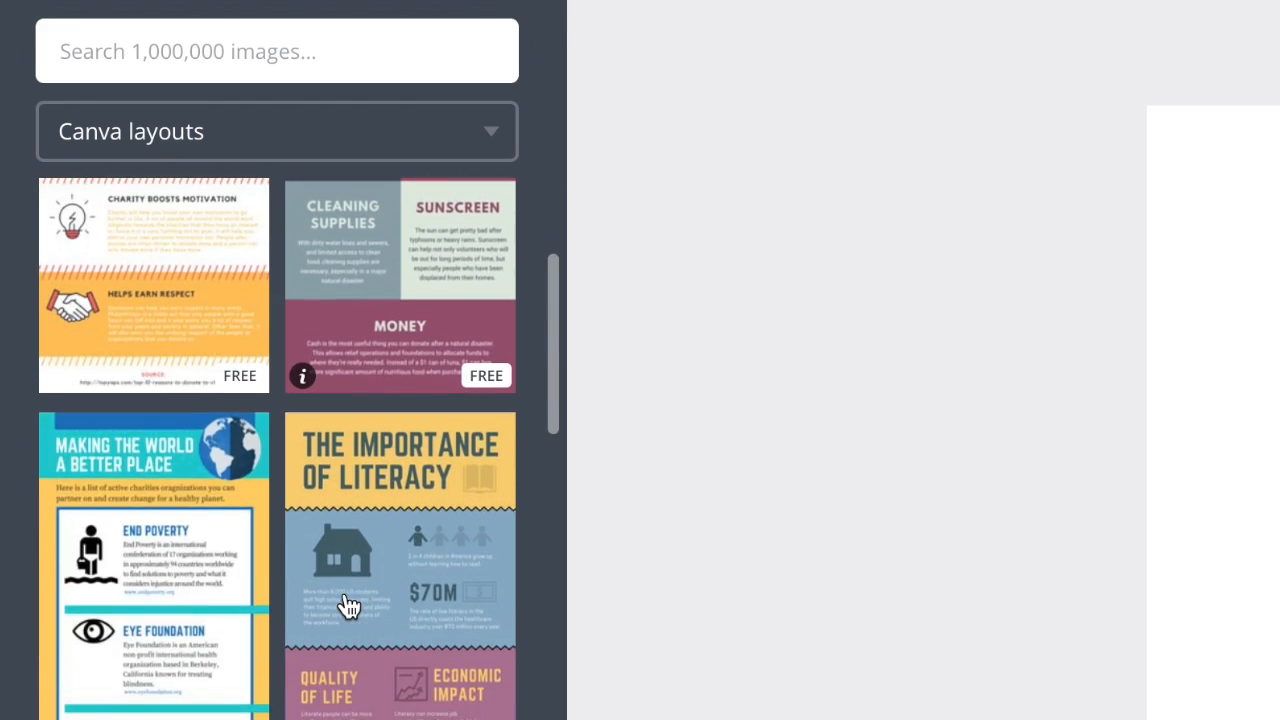
scroll(348, 605, down, 8)
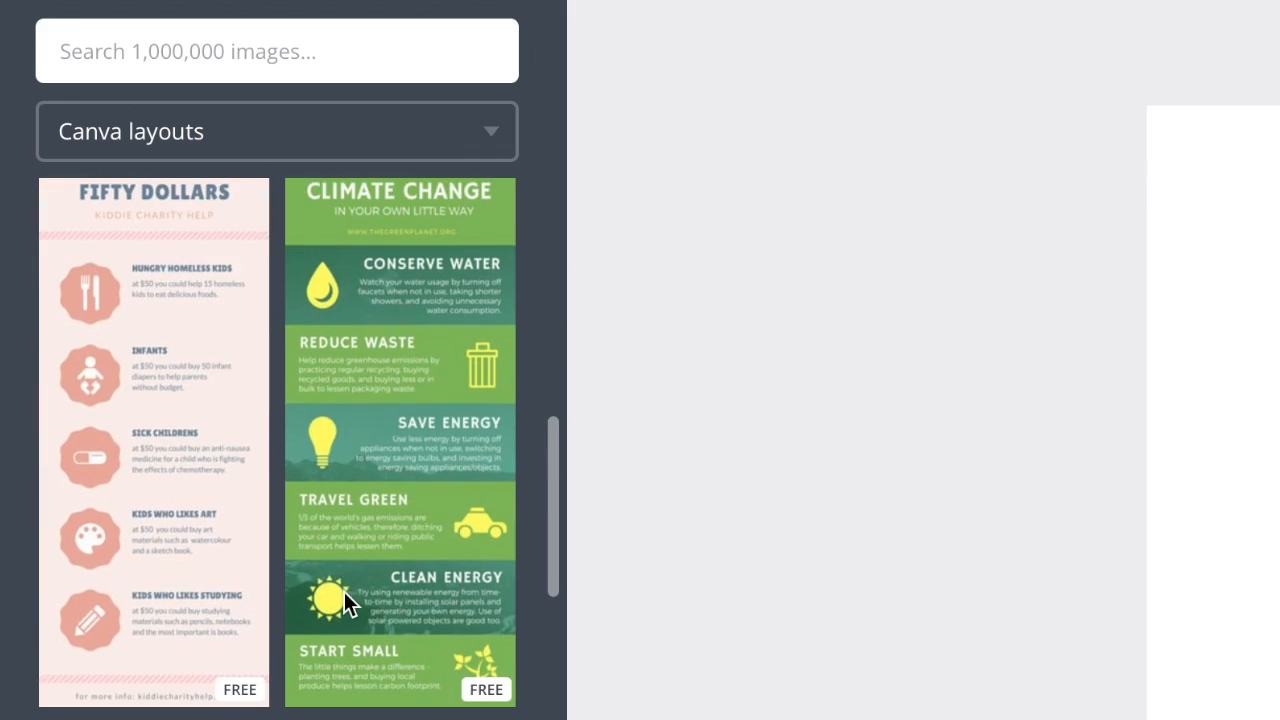
scroll(346, 598, down, 6)
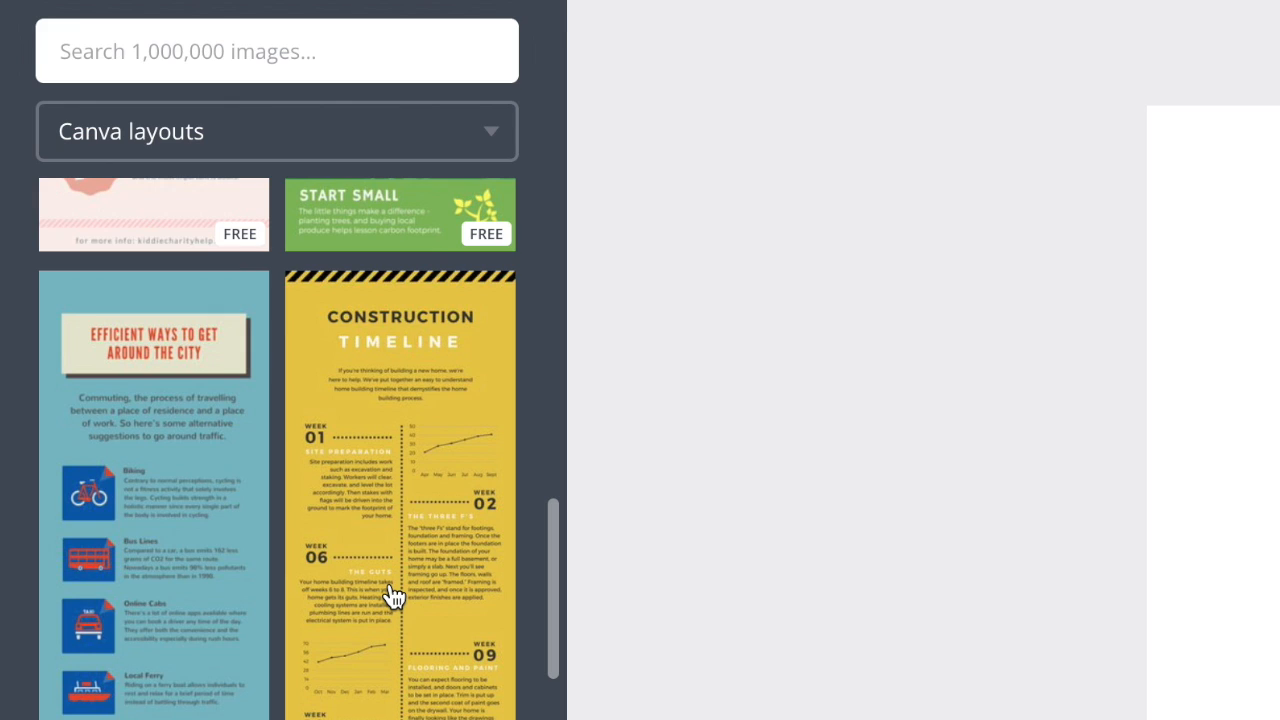
scroll(393, 597, down, 10)
scroll(393, 597, down, 8)
scroll(393, 597, down, 6)
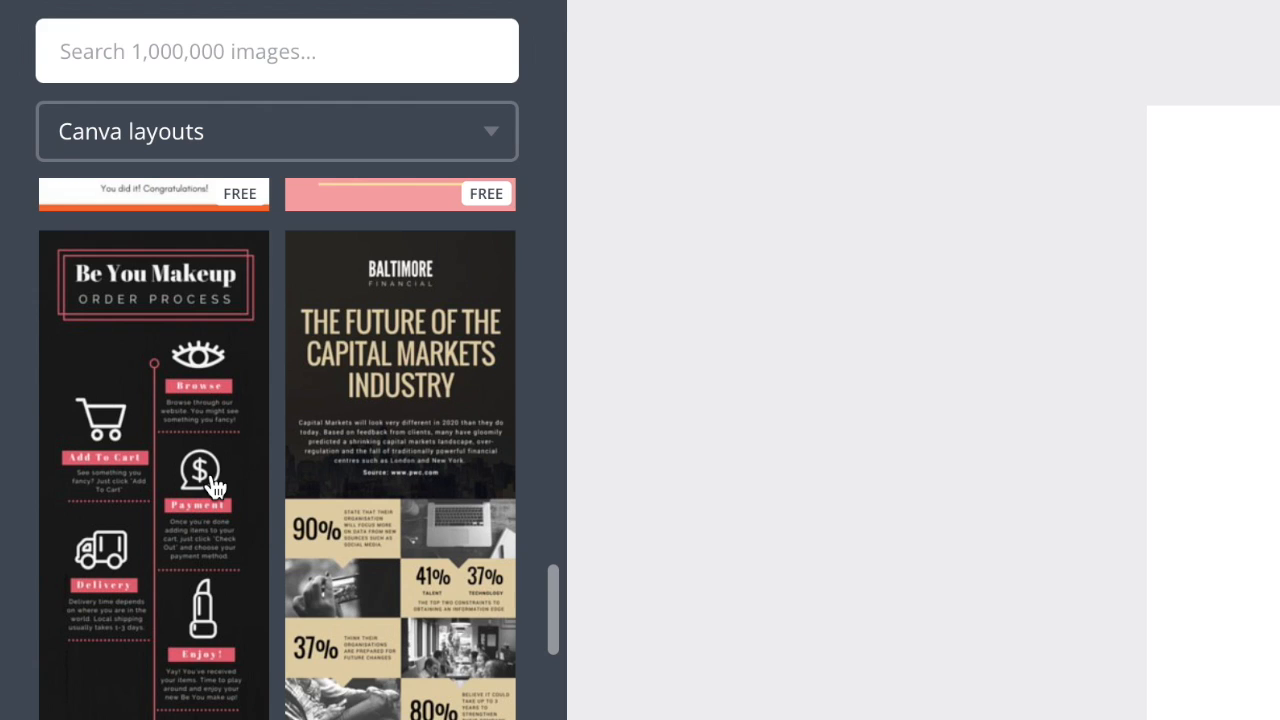
scroll(212, 487, down, 5)
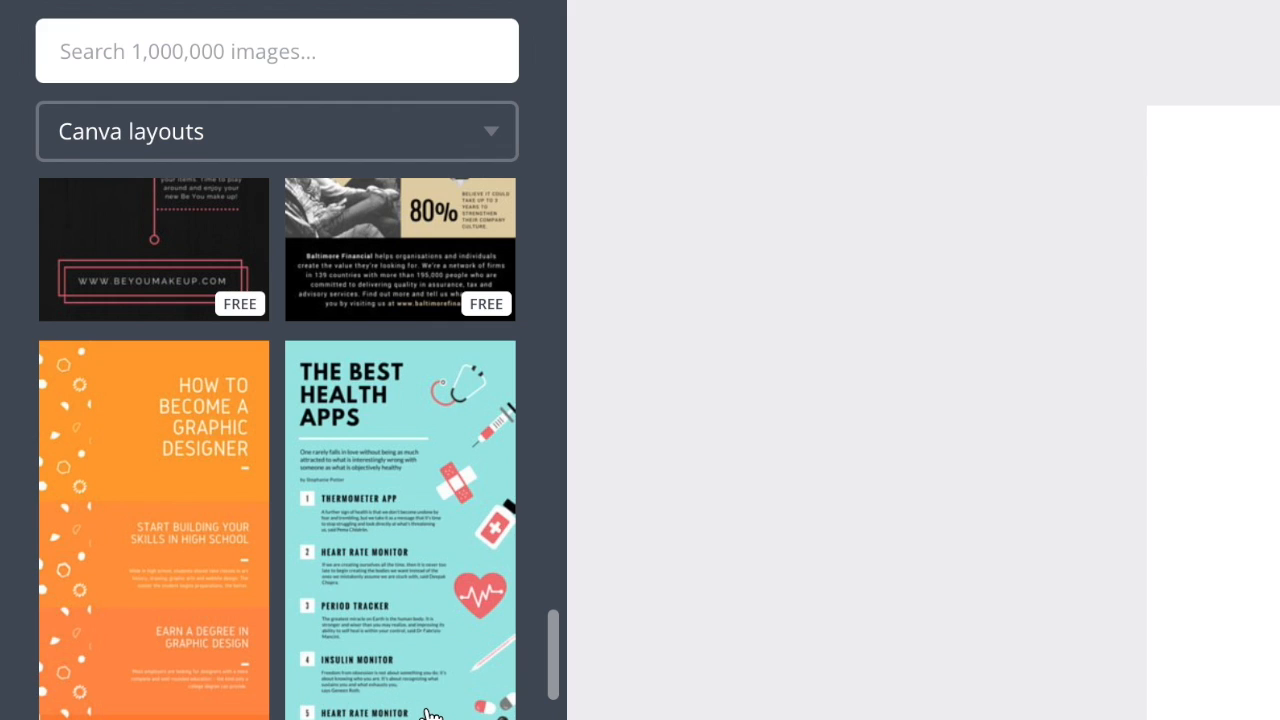
scroll(428, 700, down, 5)
scroll(428, 712, down, 4)
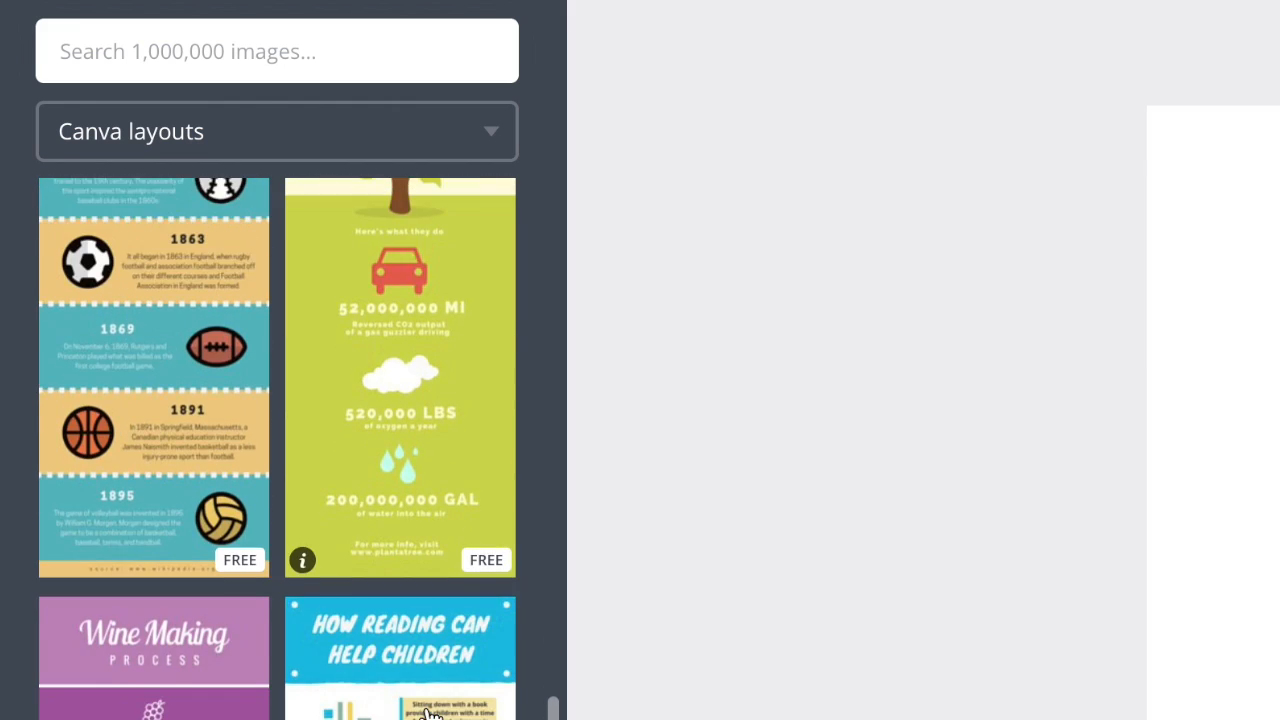
scroll(428, 712, down, 4)
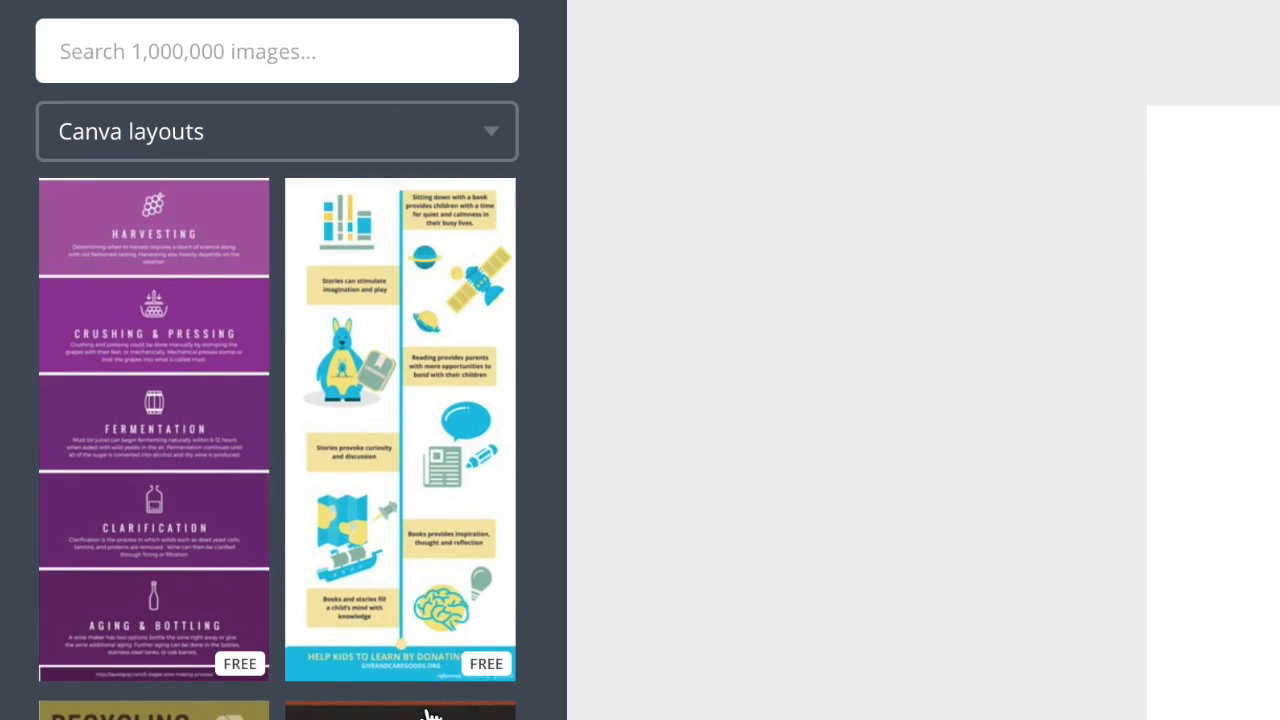
scroll(428, 712, down, 4)
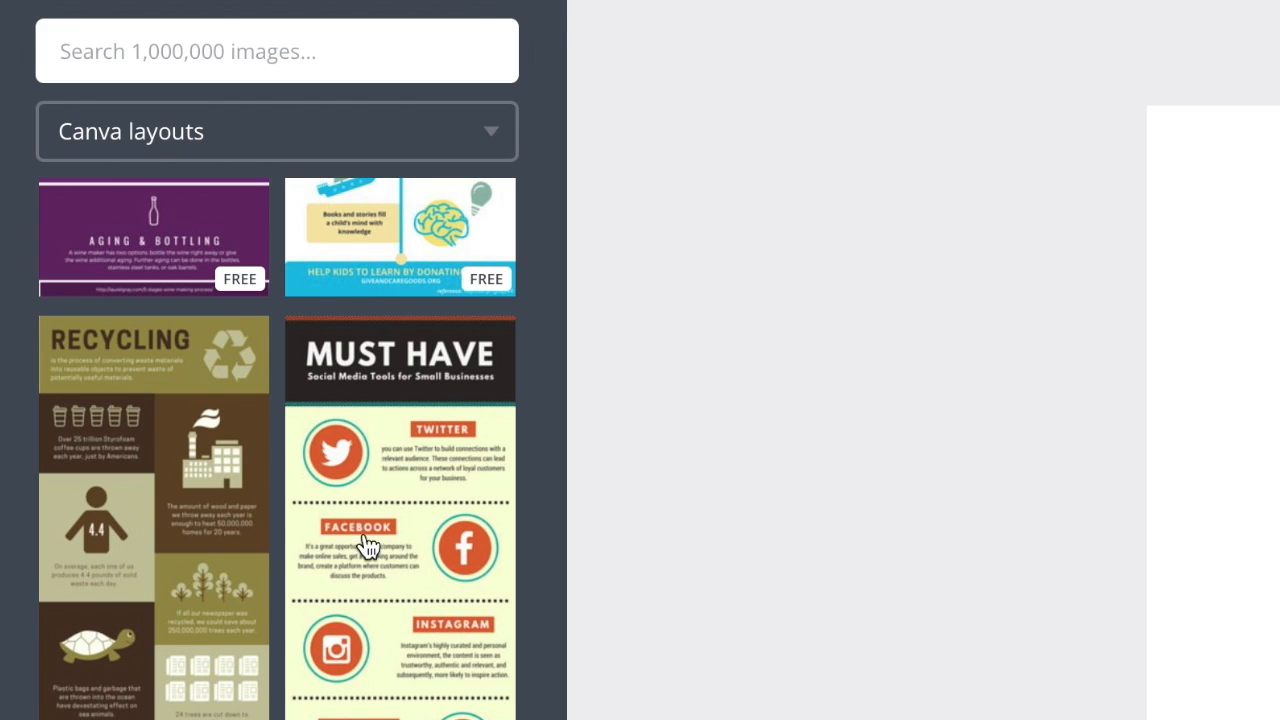
scroll(435, 662, up, 12)
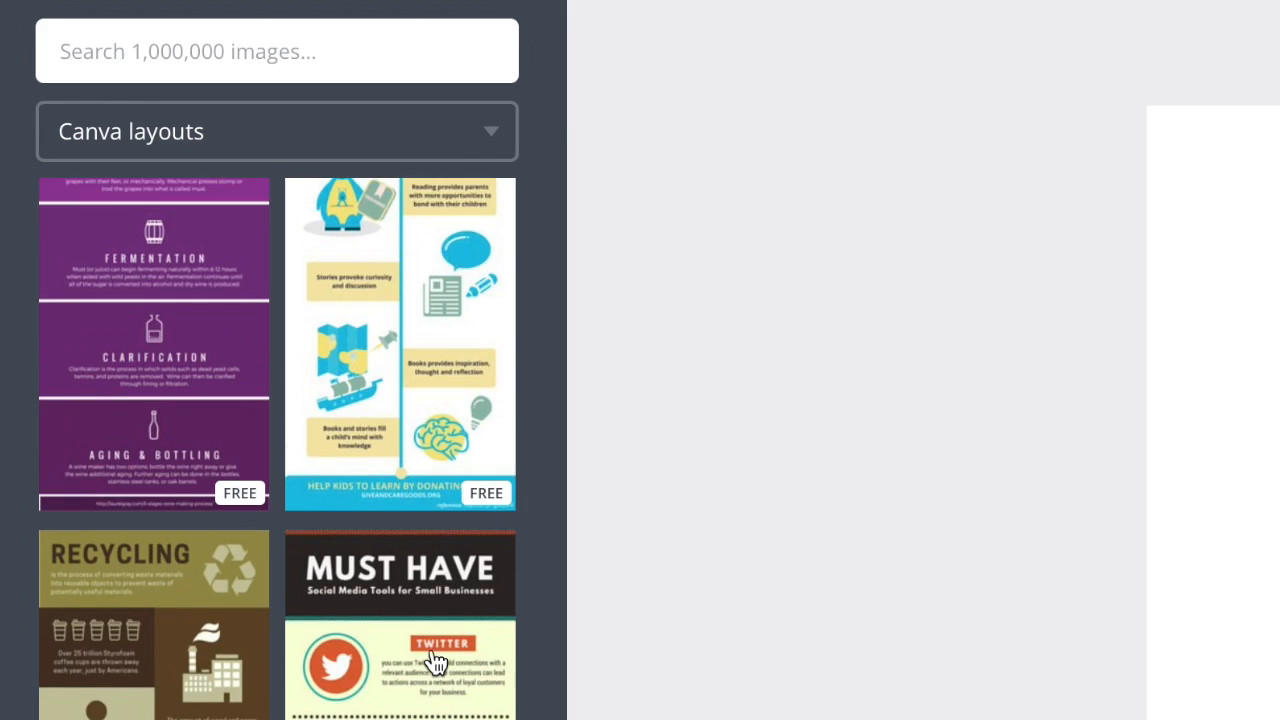
scroll(435, 662, up, 12)
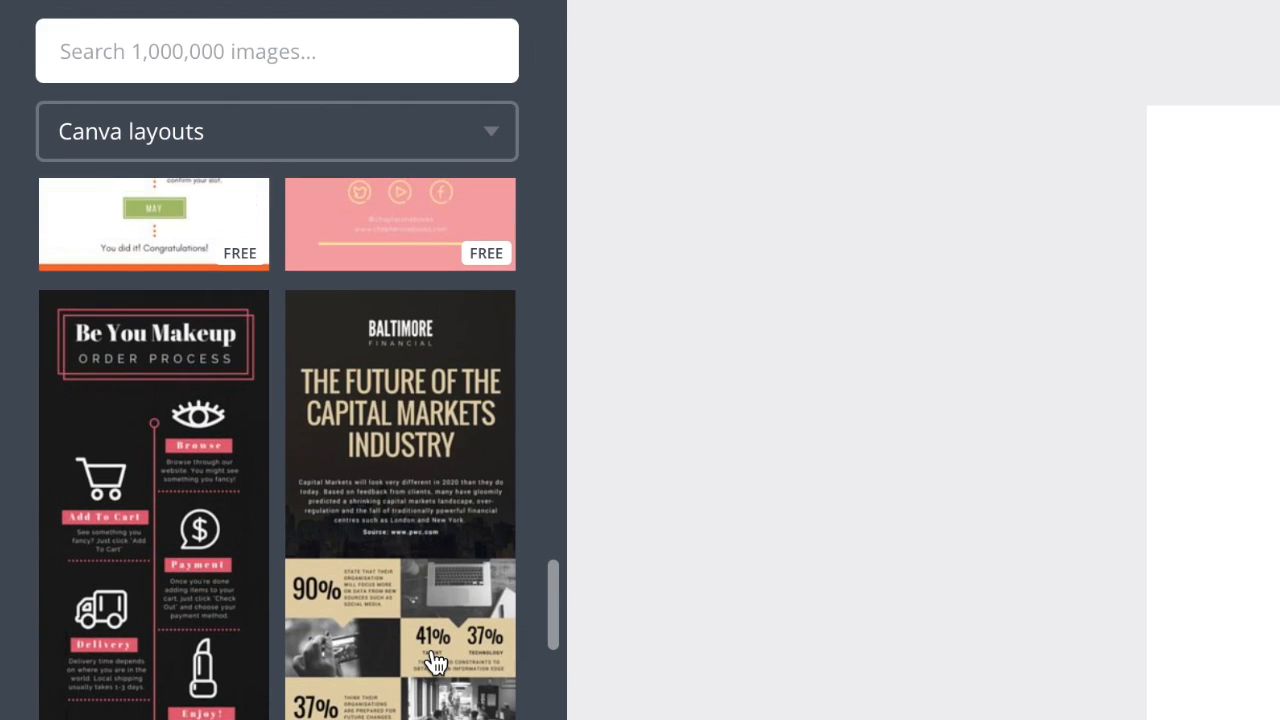
click(147, 314)
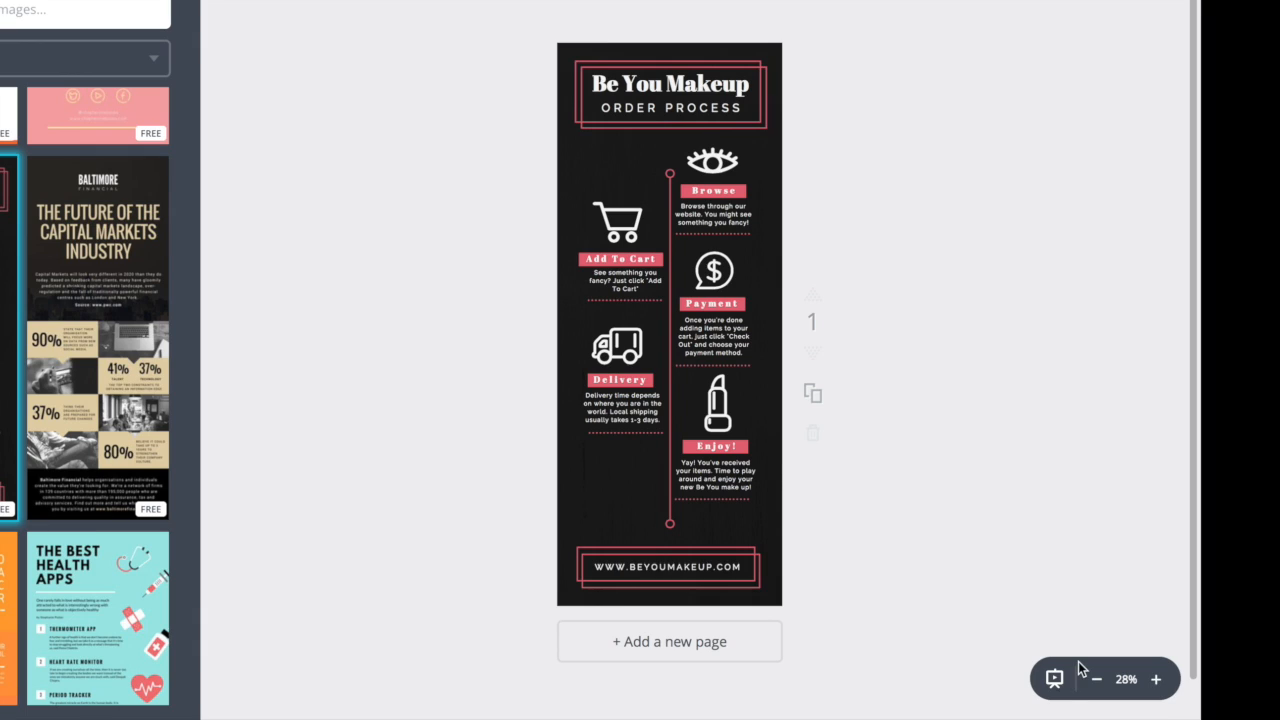
- Delete the inner, offset pink frame around the heading and the "Be You Makeup" title text
click(1157, 681)
click(1157, 681)
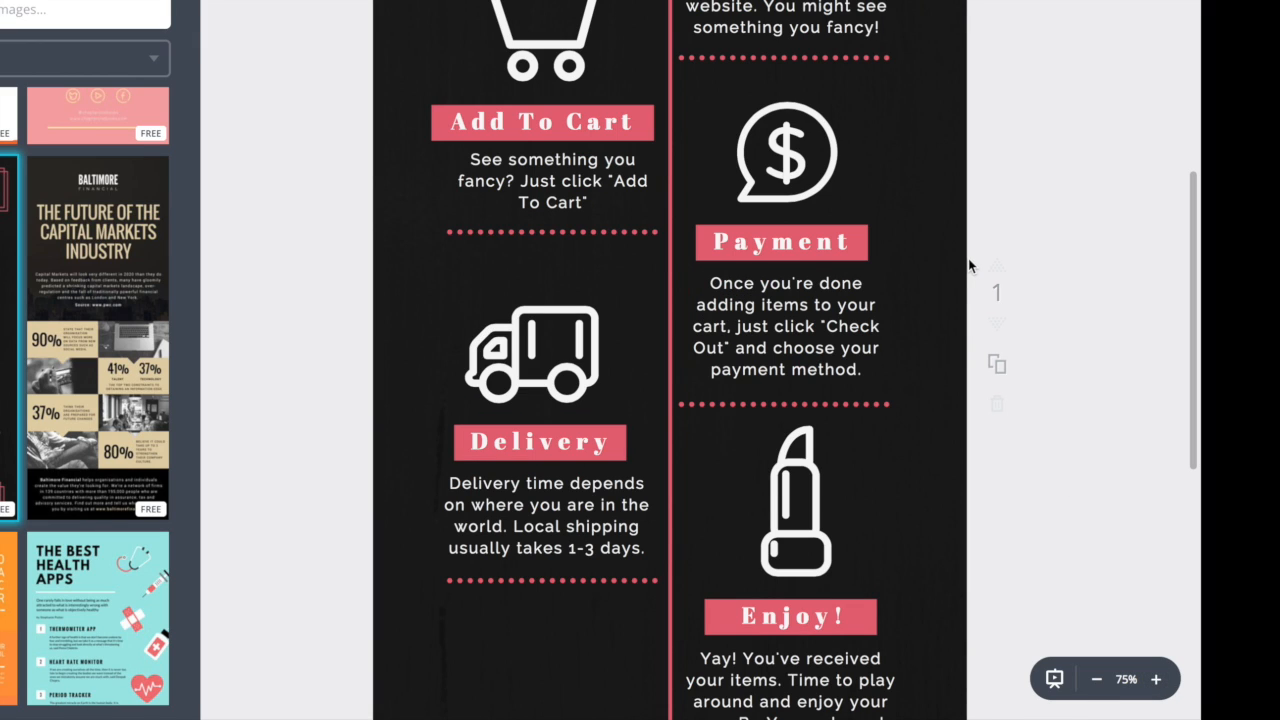
scroll(968, 262, up, 5)
scroll(969, 260, up, 1)
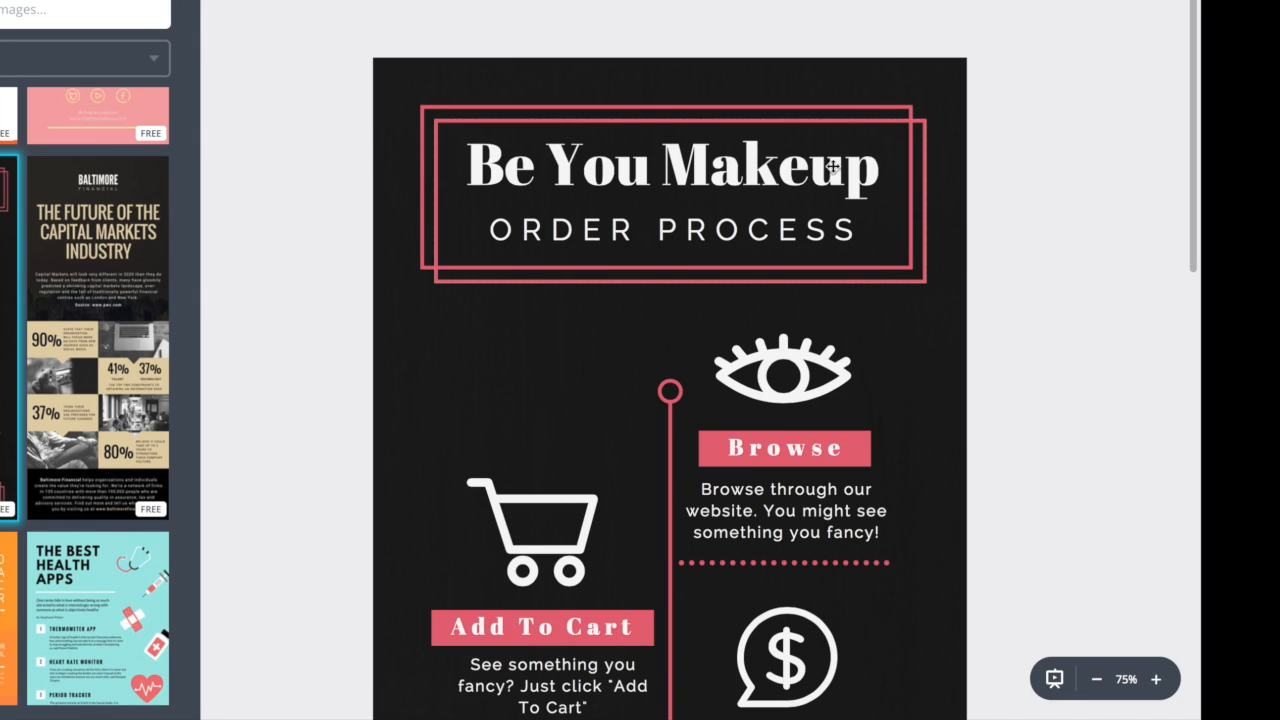
click(867, 281)
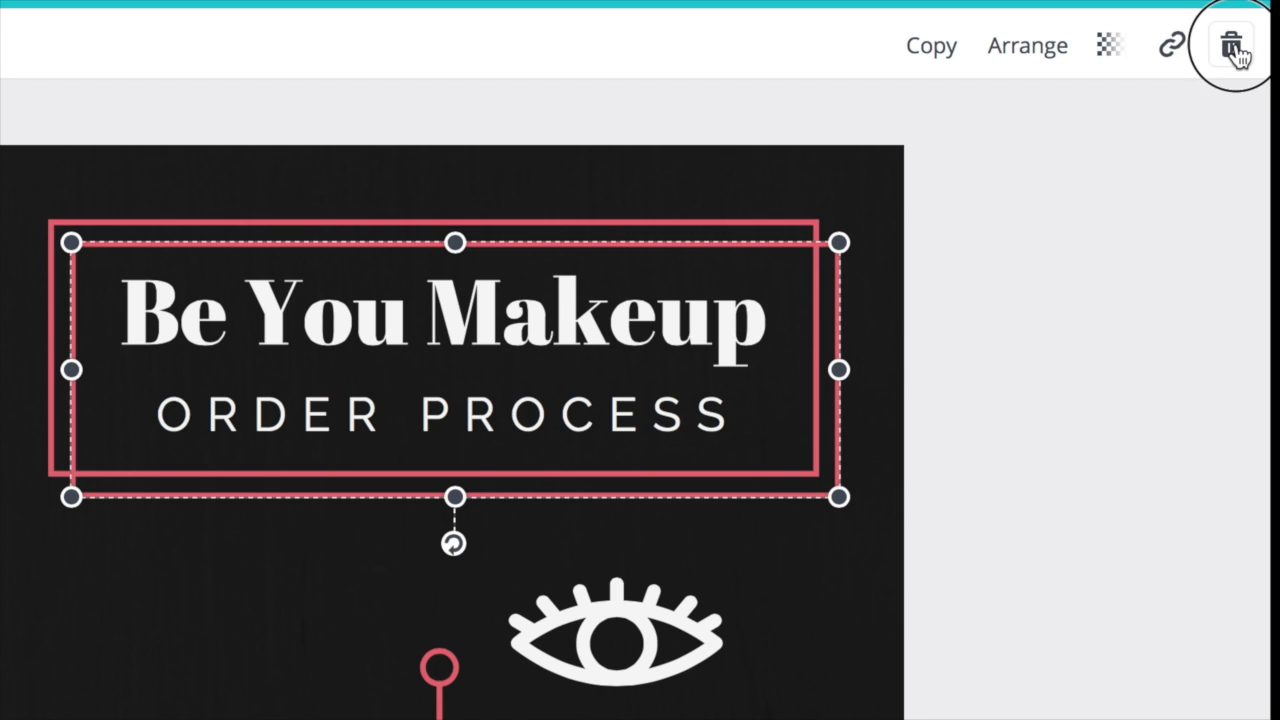
click(1175, 1)
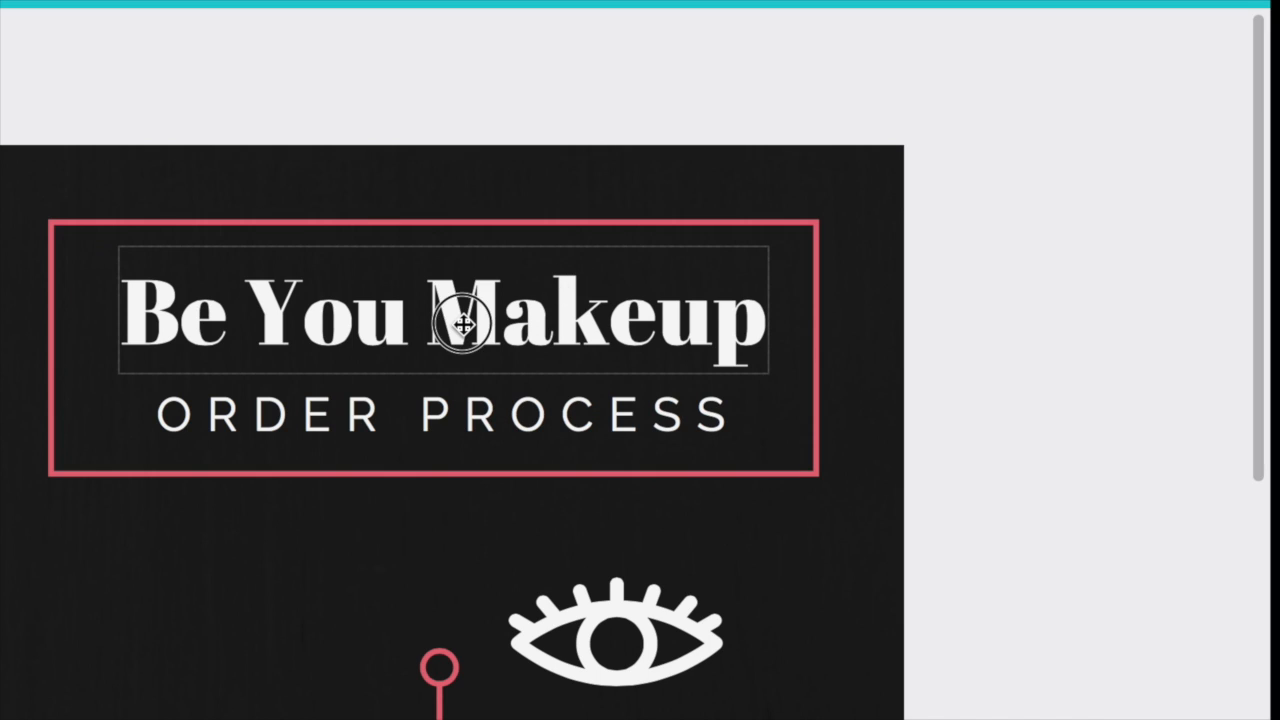
click(524, 300)
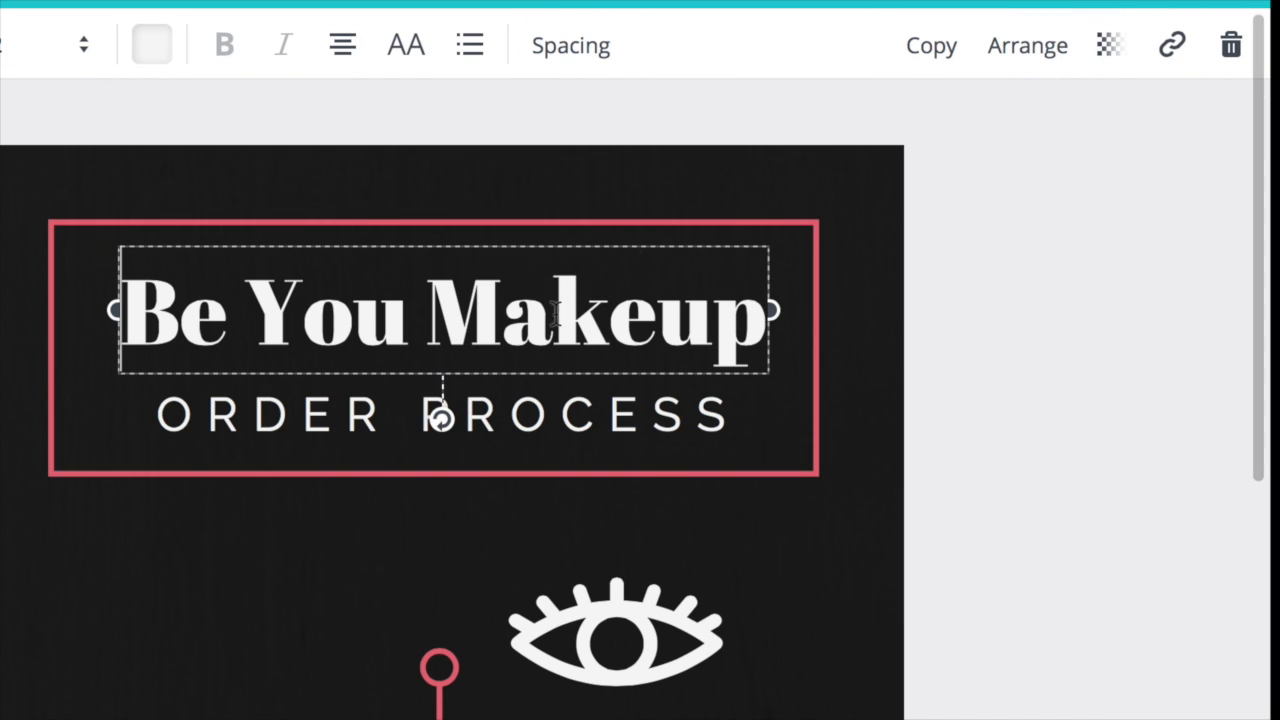
click(1232, 48)
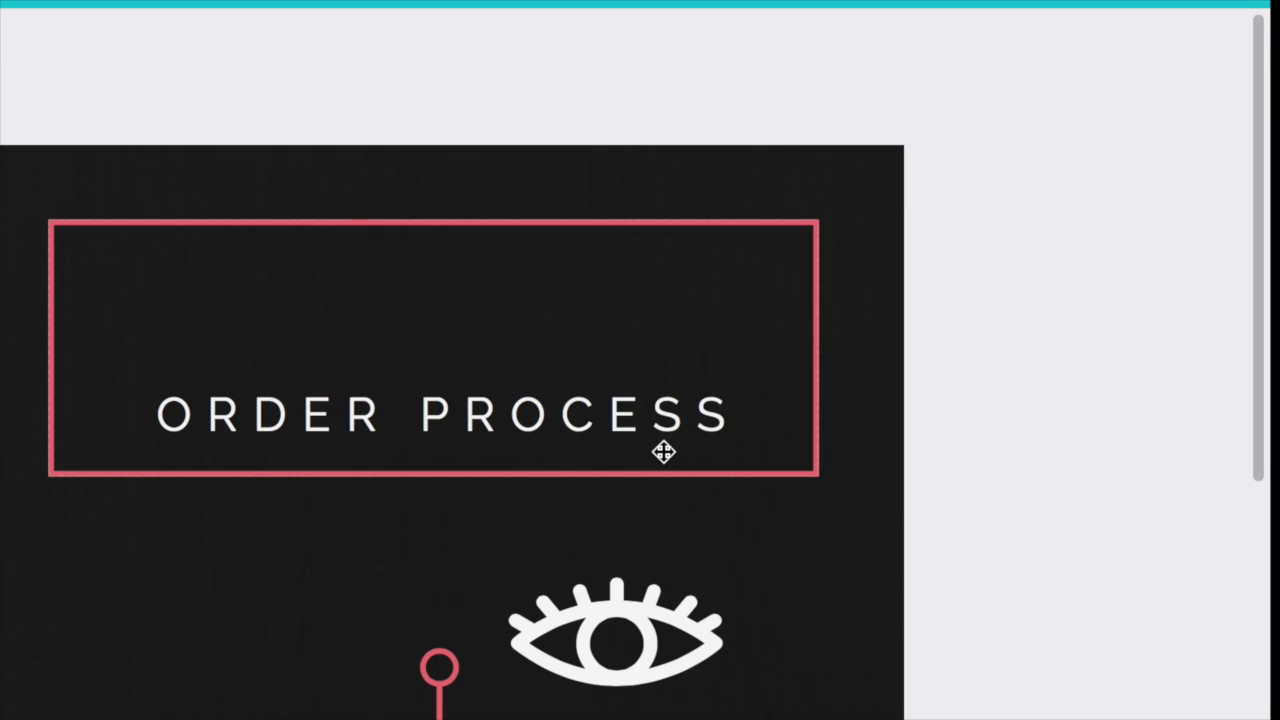
- Replace the "ORDER PROCESS" text with "PARANORMAL FICTION" and widen its text box to about the width of the pink frame
double_click(686, 423)
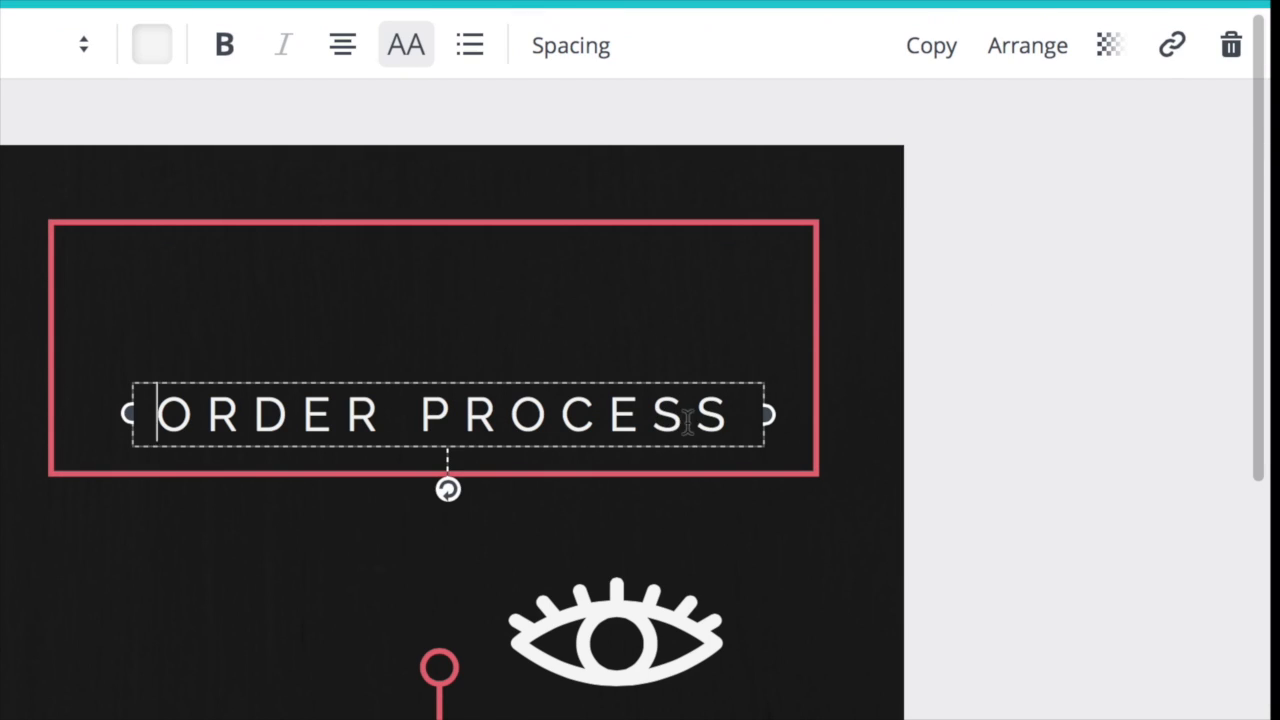
text(PARANOROMAL FICTION)
drag(126, 414, 54, 455)
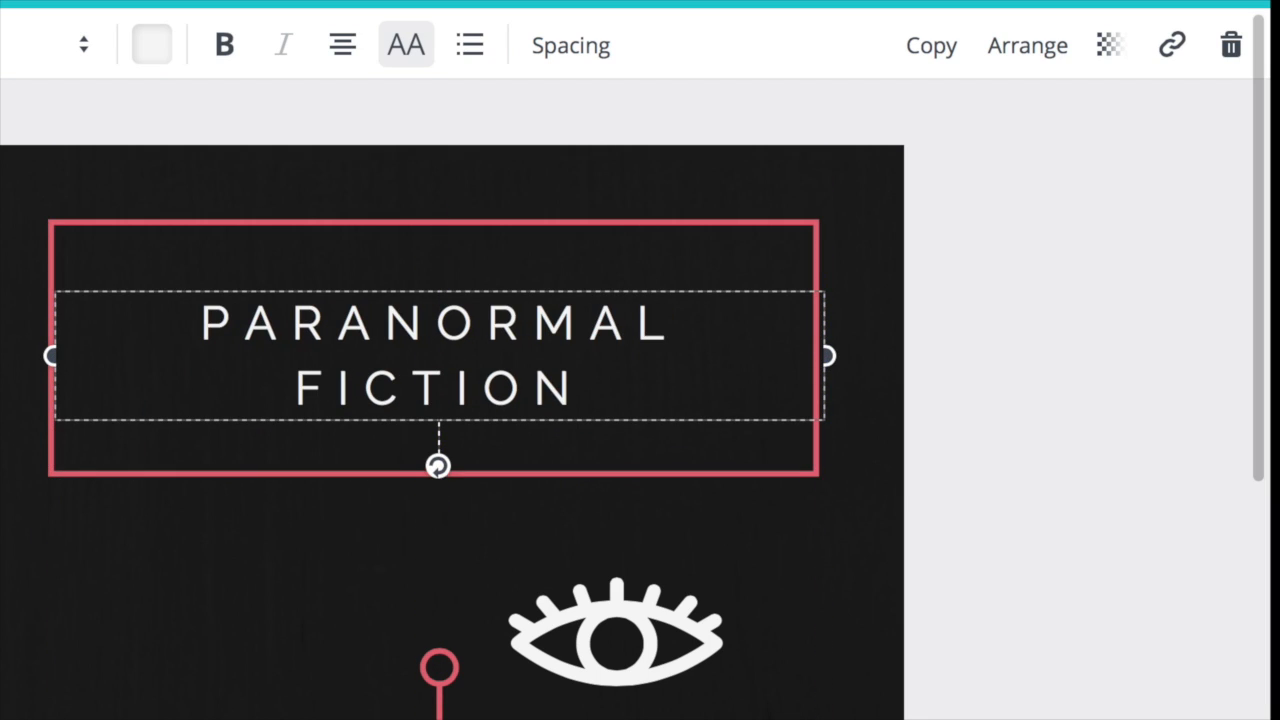
- Set the "PARANORMAL FICTION" heading to font size 12 in the Aleo Light font
click(85, 45)
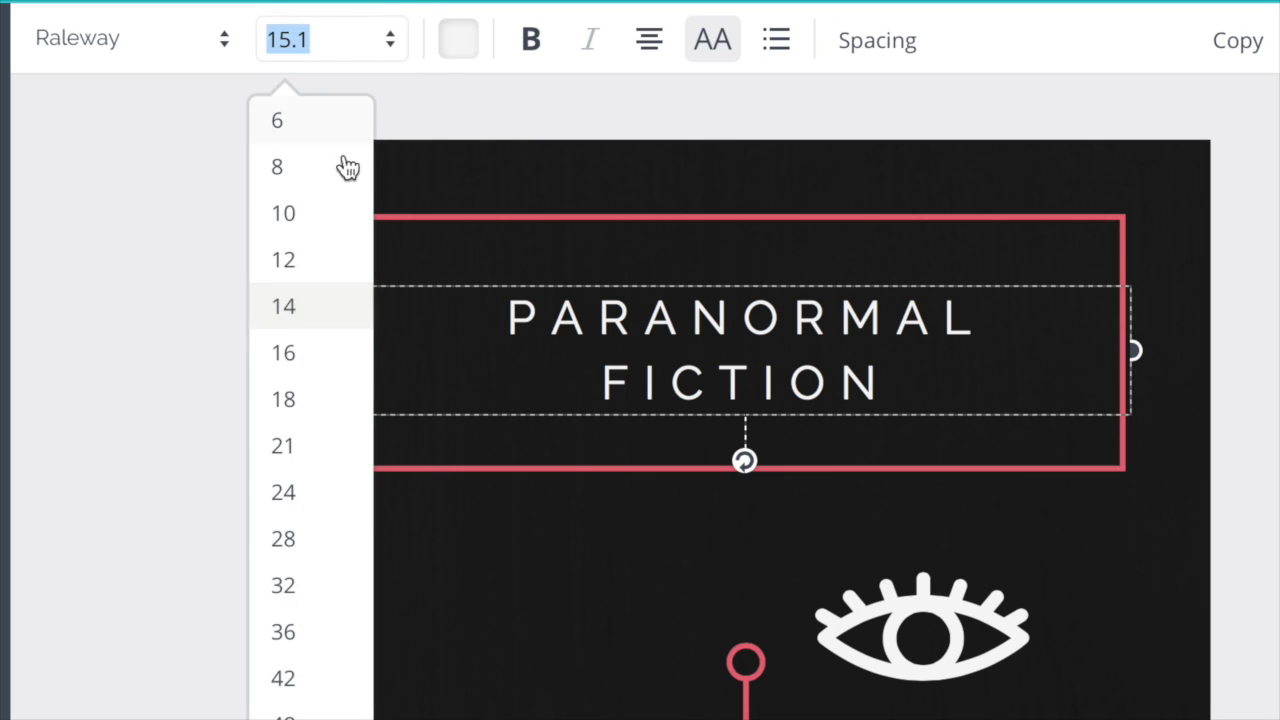
click(294, 260)
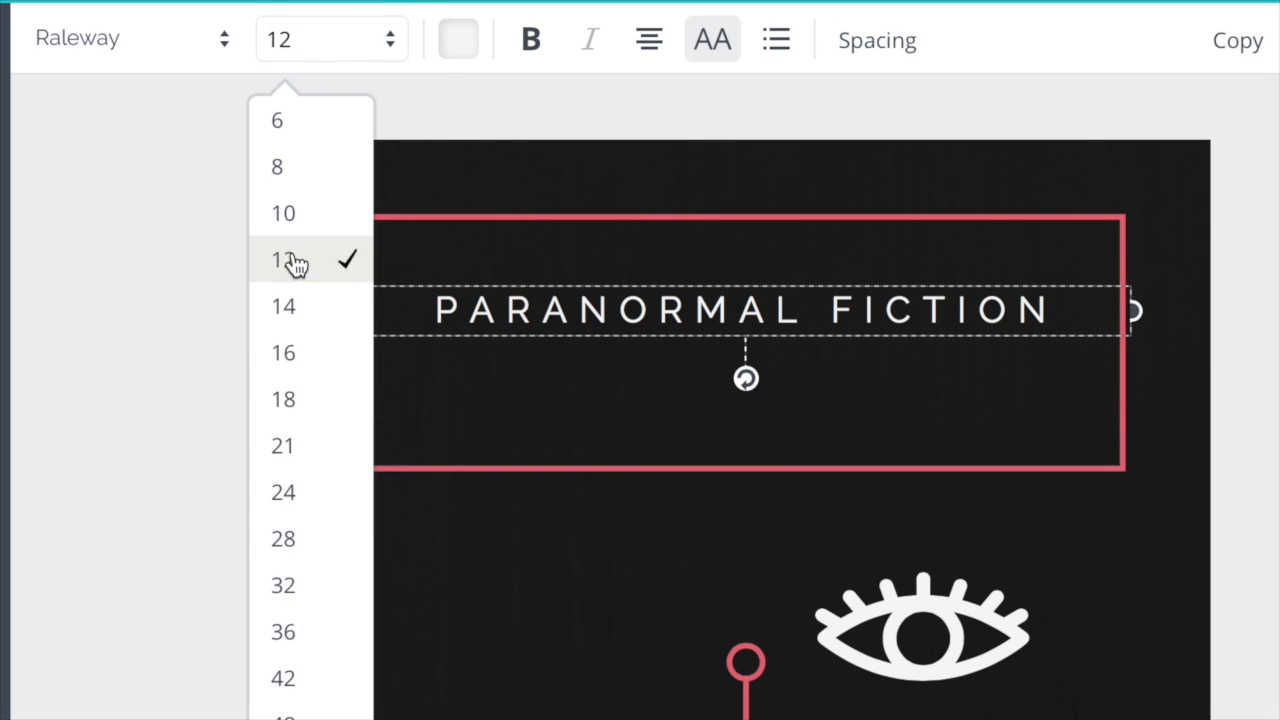
click(226, 45)
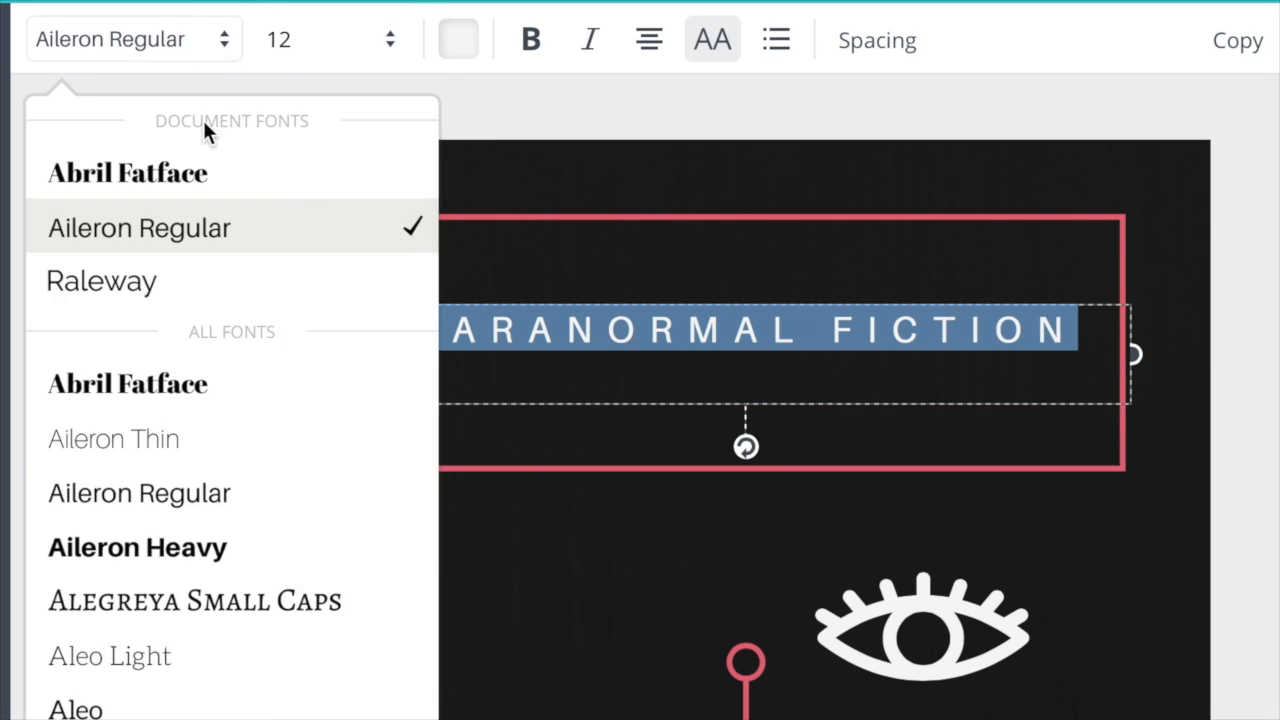
click(155, 650)
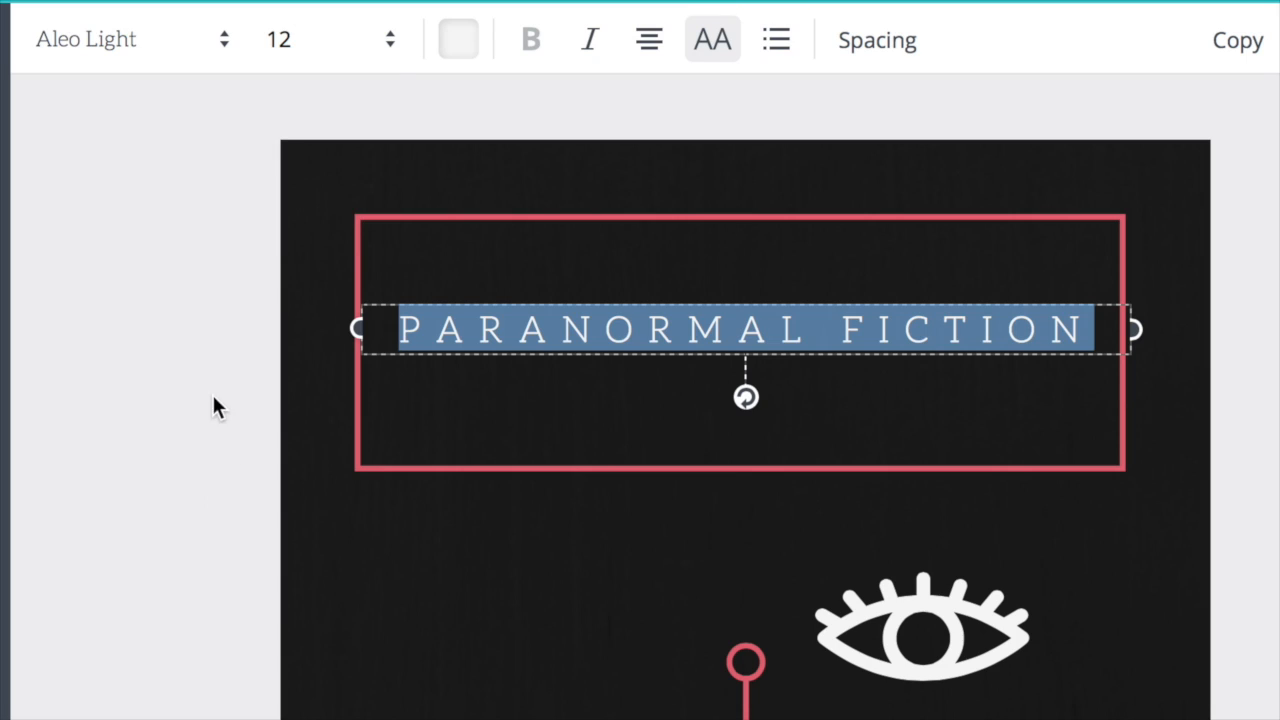
- Try the heading at font size 14 and set it back to 12
click(300, 40)
click(318, 316)
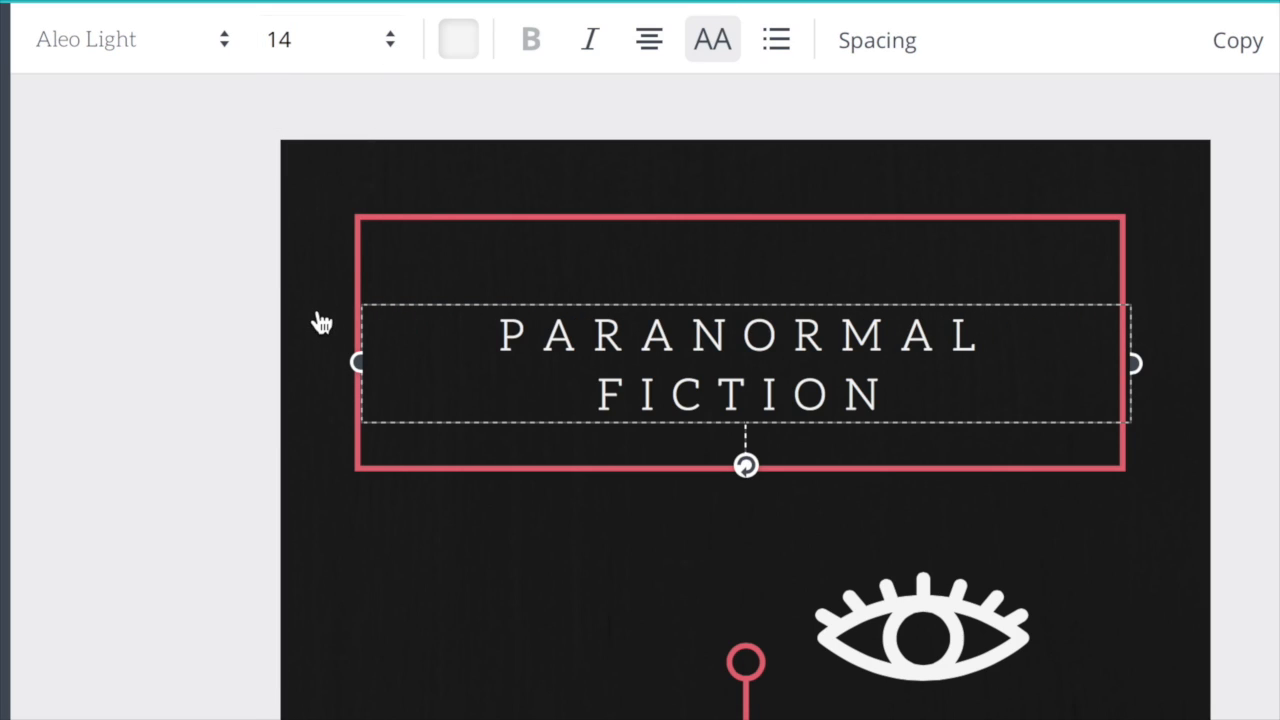
click(381, 50)
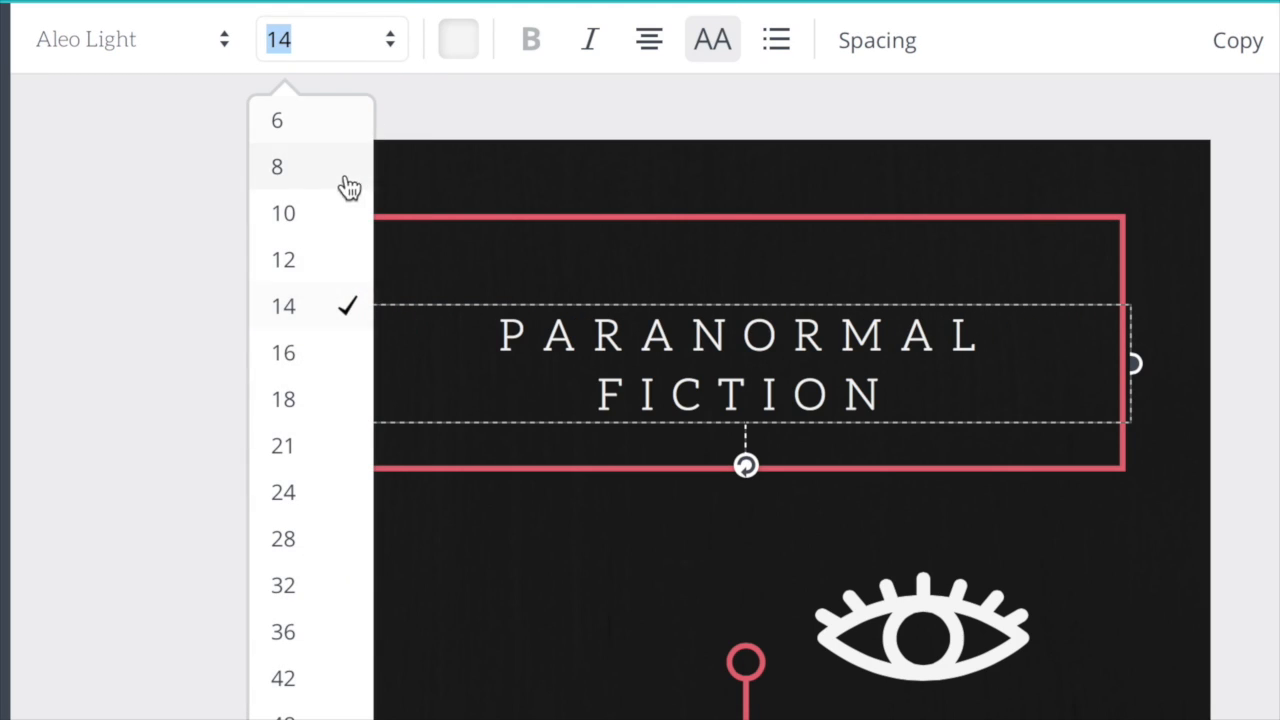
click(320, 266)
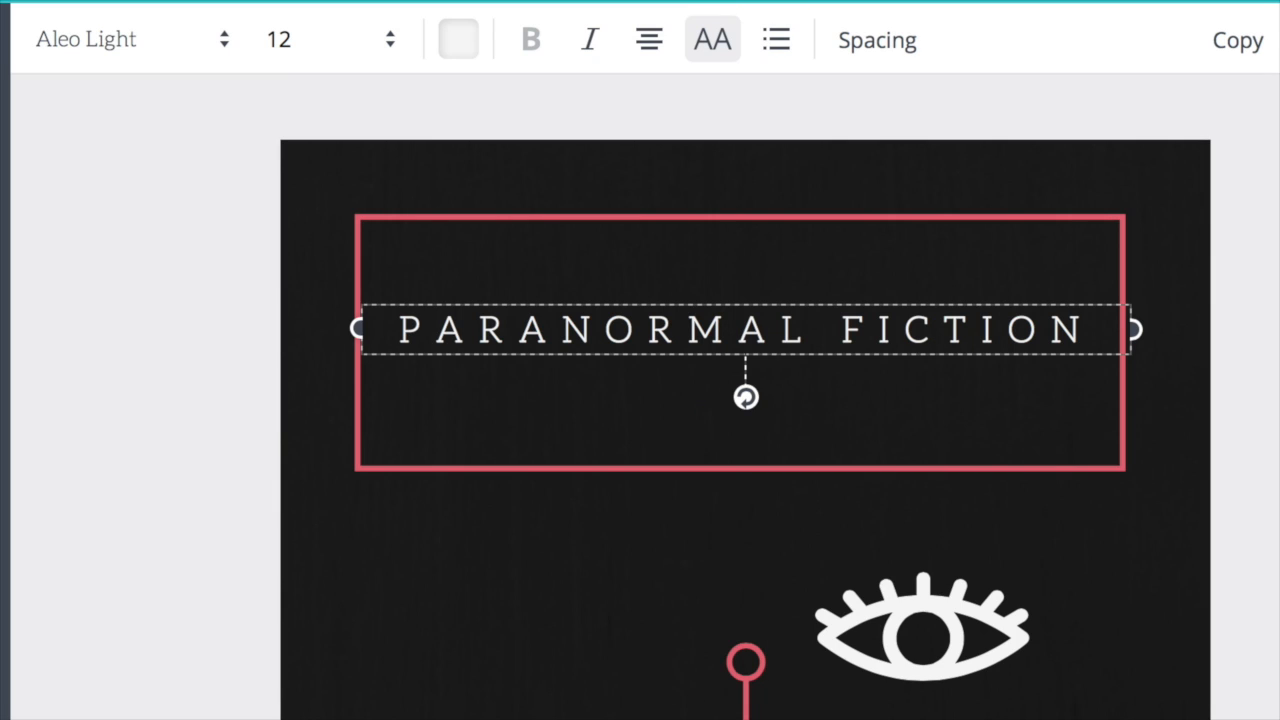
- Delete the eye icon, the "Browse" label with its pink banner, and the shopping cart icon
click(994, 651)
key(Delete)
click(817, 428)
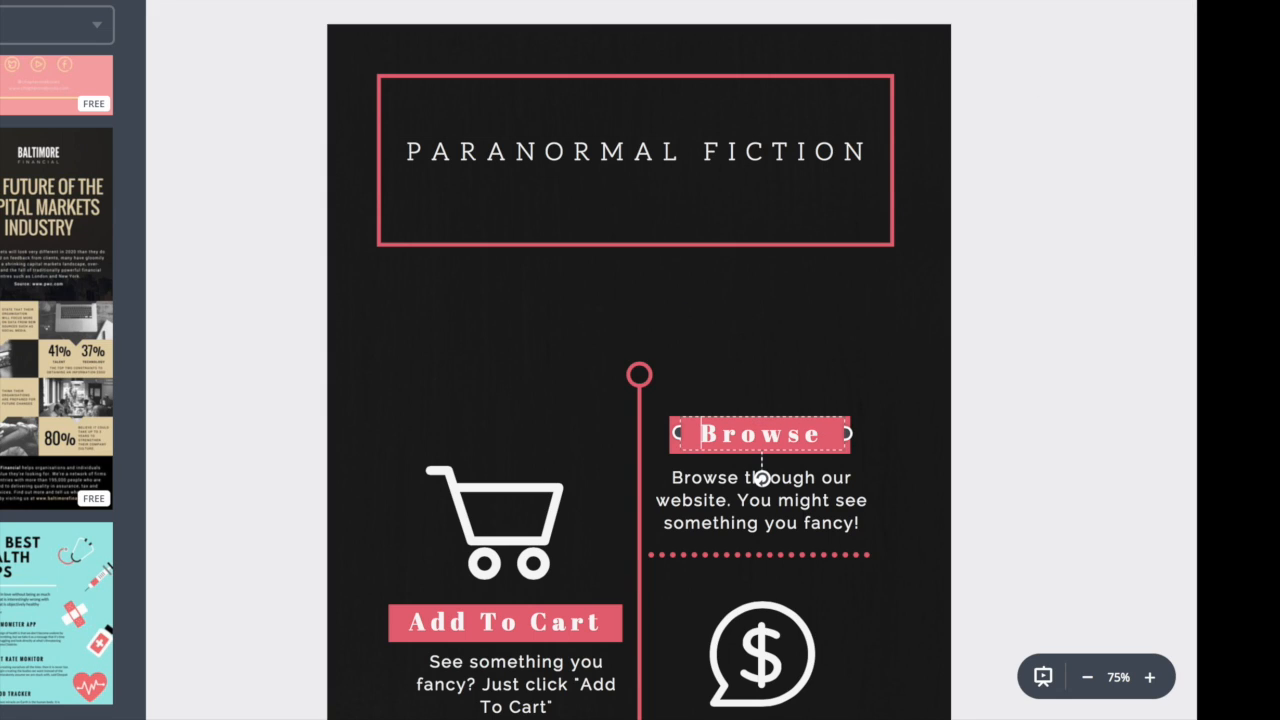
key(Delete)
click(762, 436)
key(Delete)
click(508, 530)
key(Delete)
scroll(555, 443, down, 2)
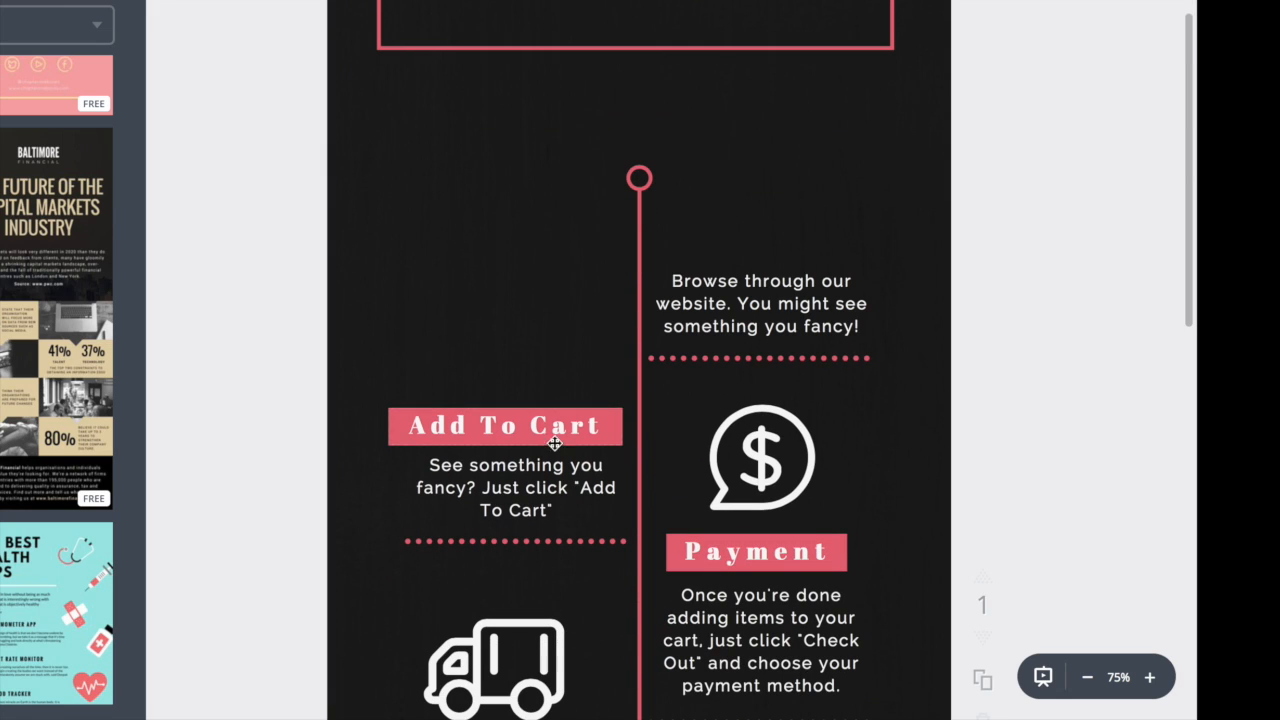
- Delete the "Add To Cart" and "Payment" labels with their pink banners, plus the dollar and truck icons
click(580, 416)
key(Delete)
click(506, 430)
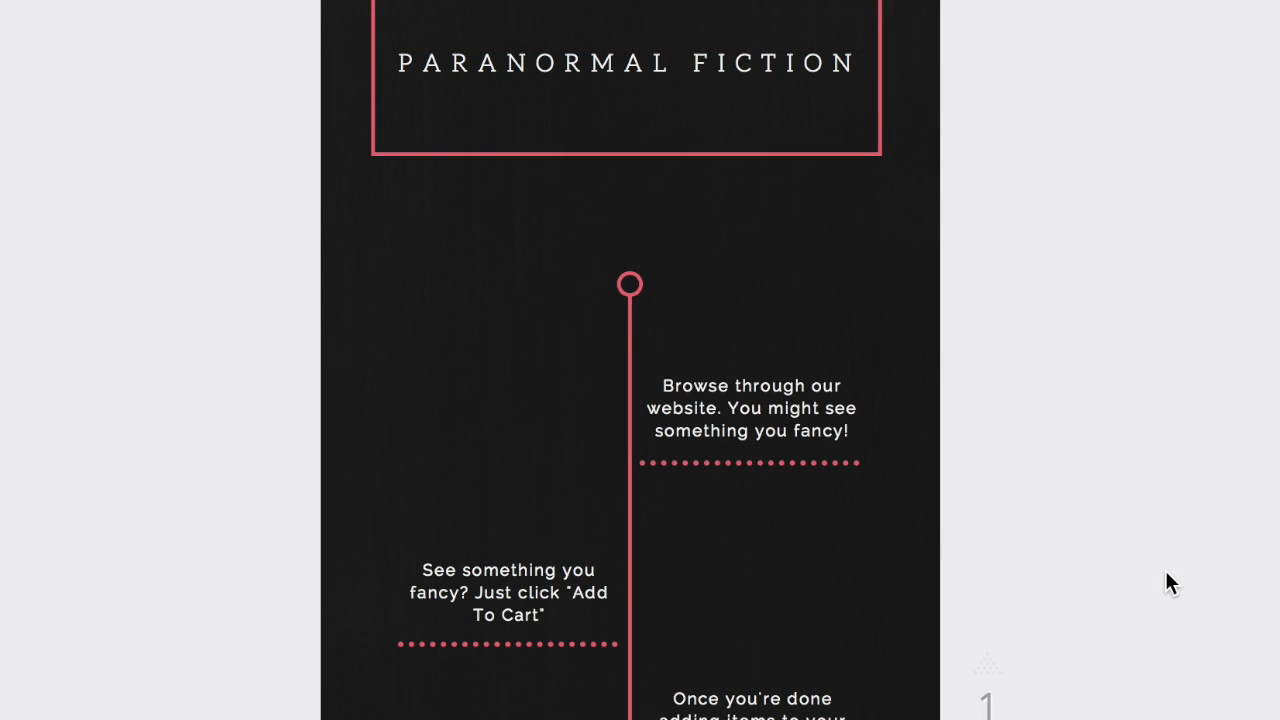
- Replace the "See something you fancy? Just click 'Add To Cart'" text with "One kid with supernatural talent"
scroll(1166, 574, down, 4)
scroll(1166, 574, up, 1)
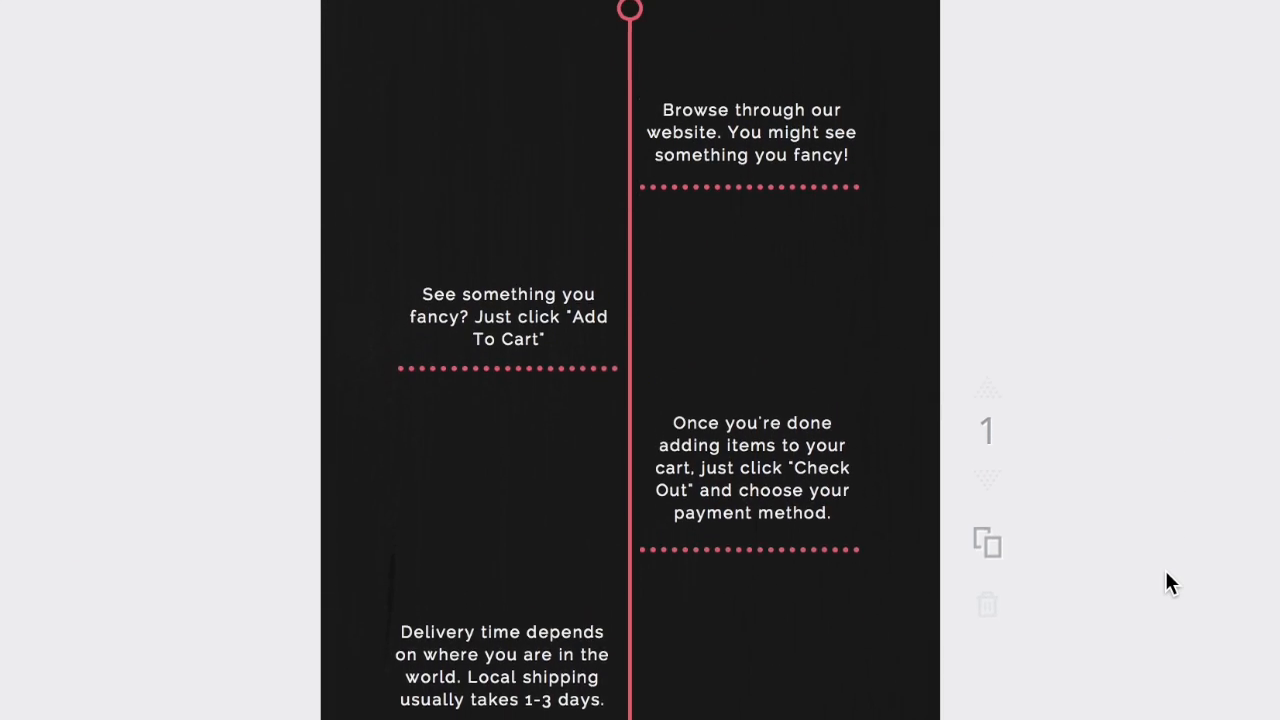
scroll(1166, 573, up, 3)
scroll(1166, 574, down, 1)
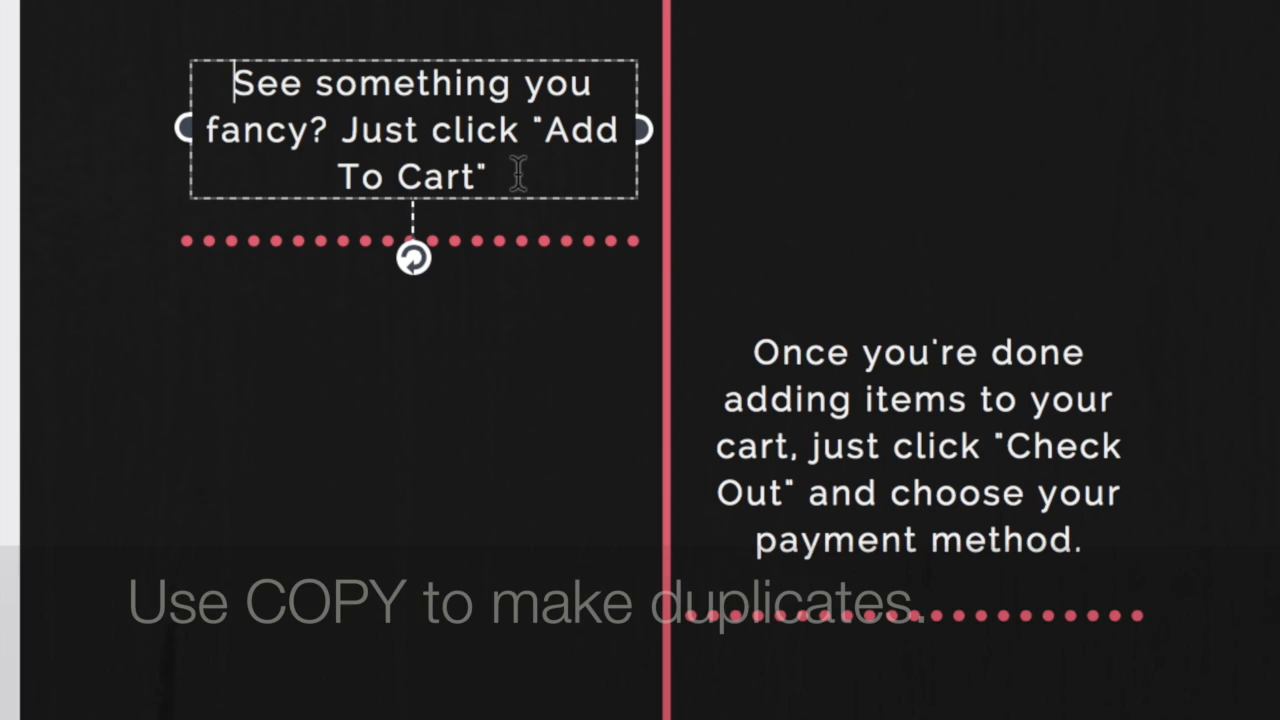
double_click(437, 177)
key(ctrl+a)
text(One )
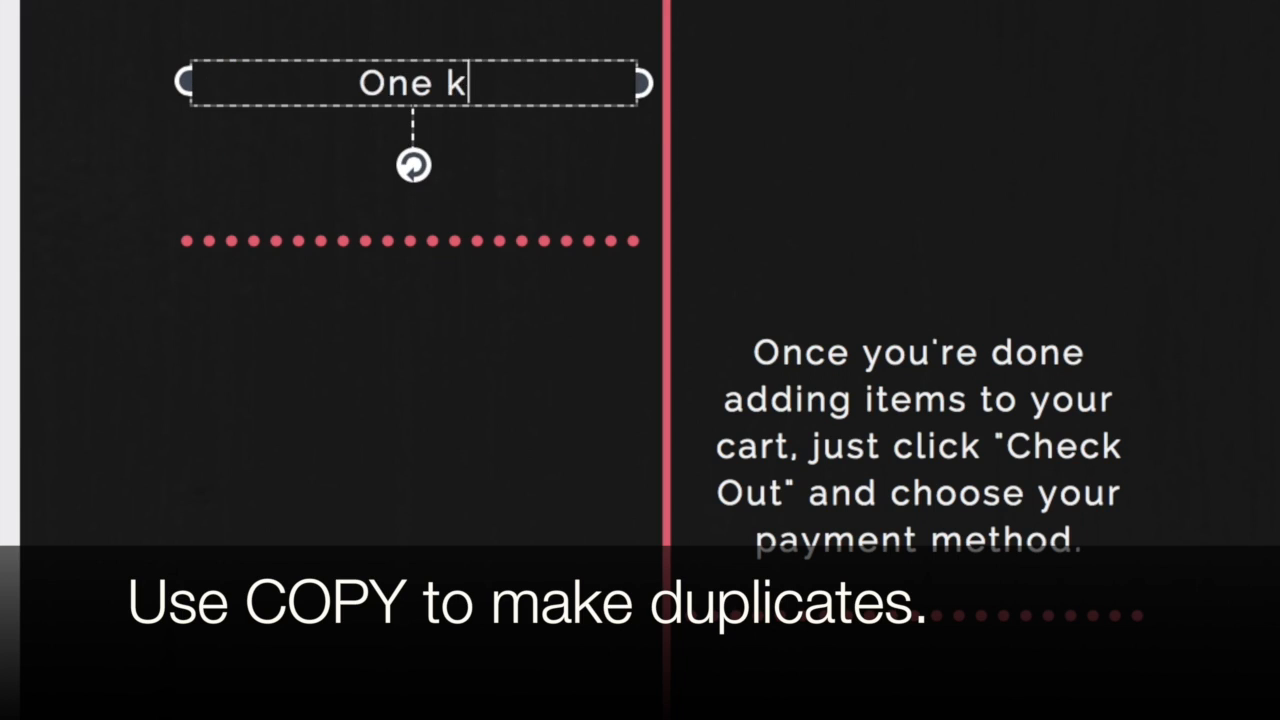
text(kid with supernatural talent)
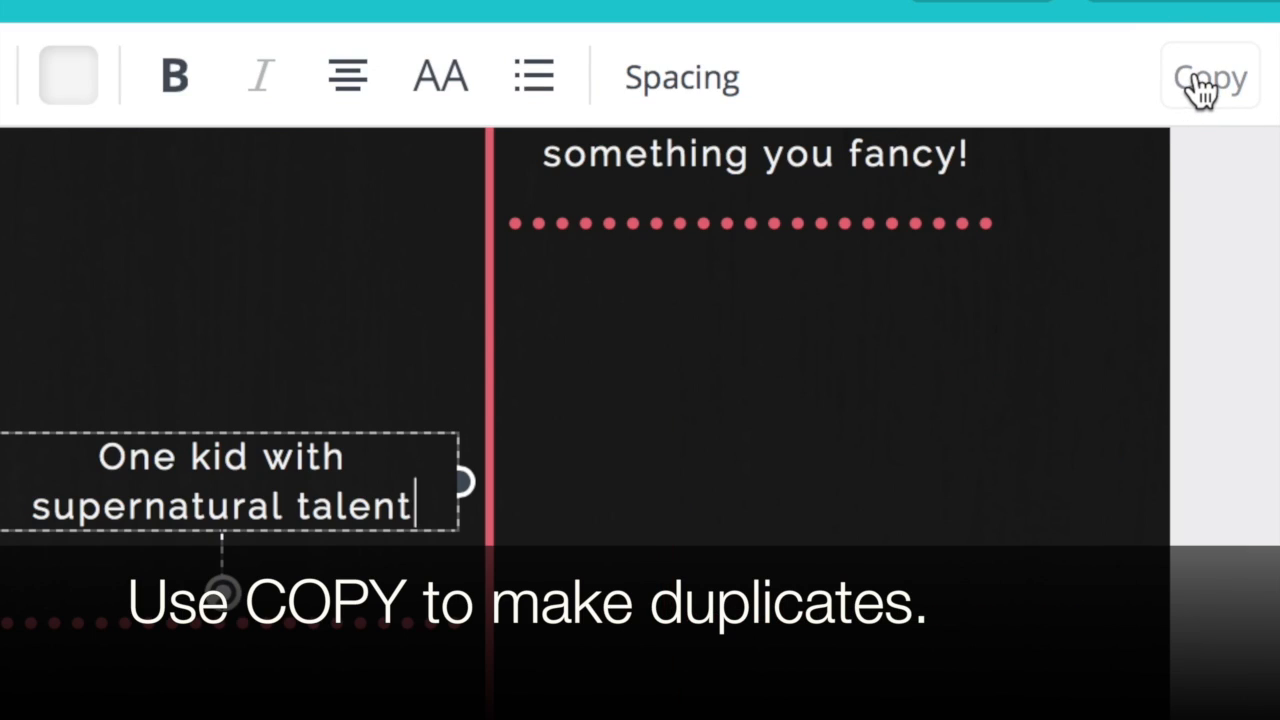
- Duplicate the "One kid with supernatural talent" text across the vertical line and reword the copy to "Many kids with supernatural talent"
click(1203, 88)
drag(441, 480, 903, 430)
key(Delete)
key(Delete)
key(Delete)
key(Delete)
text(Many)
click(970, 83)
text(s)
- Duplicate the dotted line under "One kid with supernatural talent" and align the copy beneath the "Many kids" text
click(532, 244)
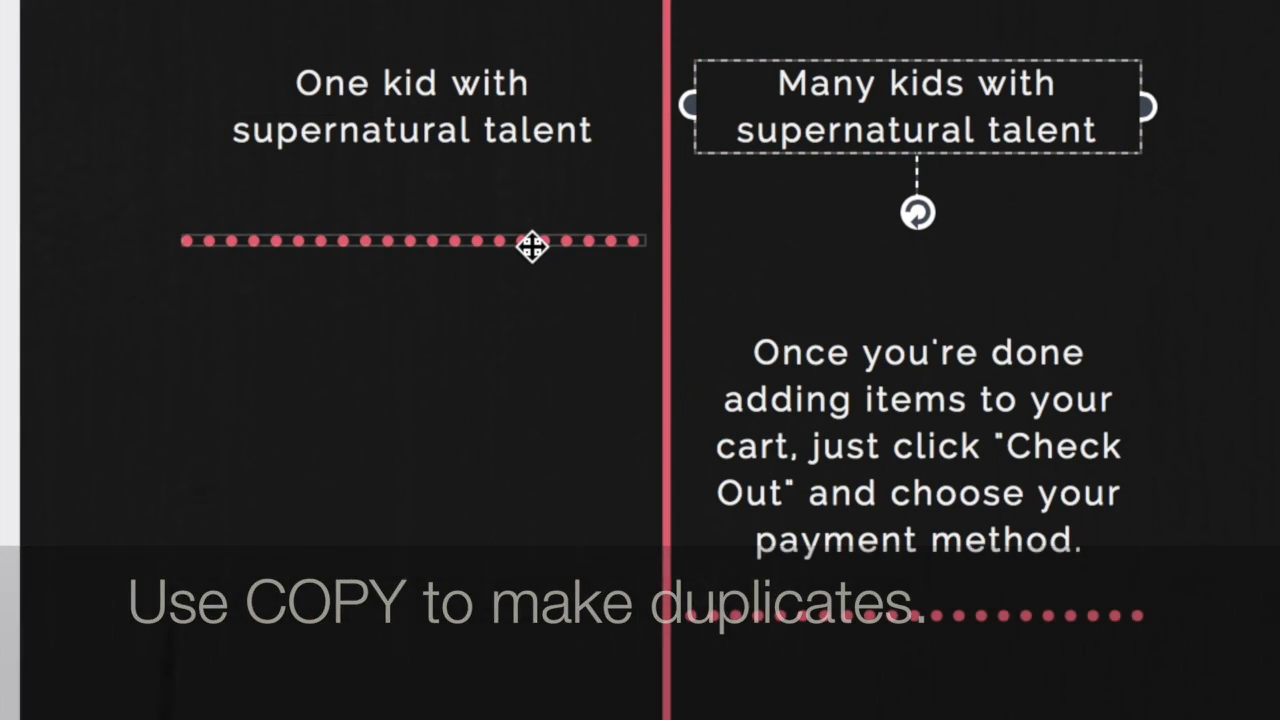
click(1166, 34)
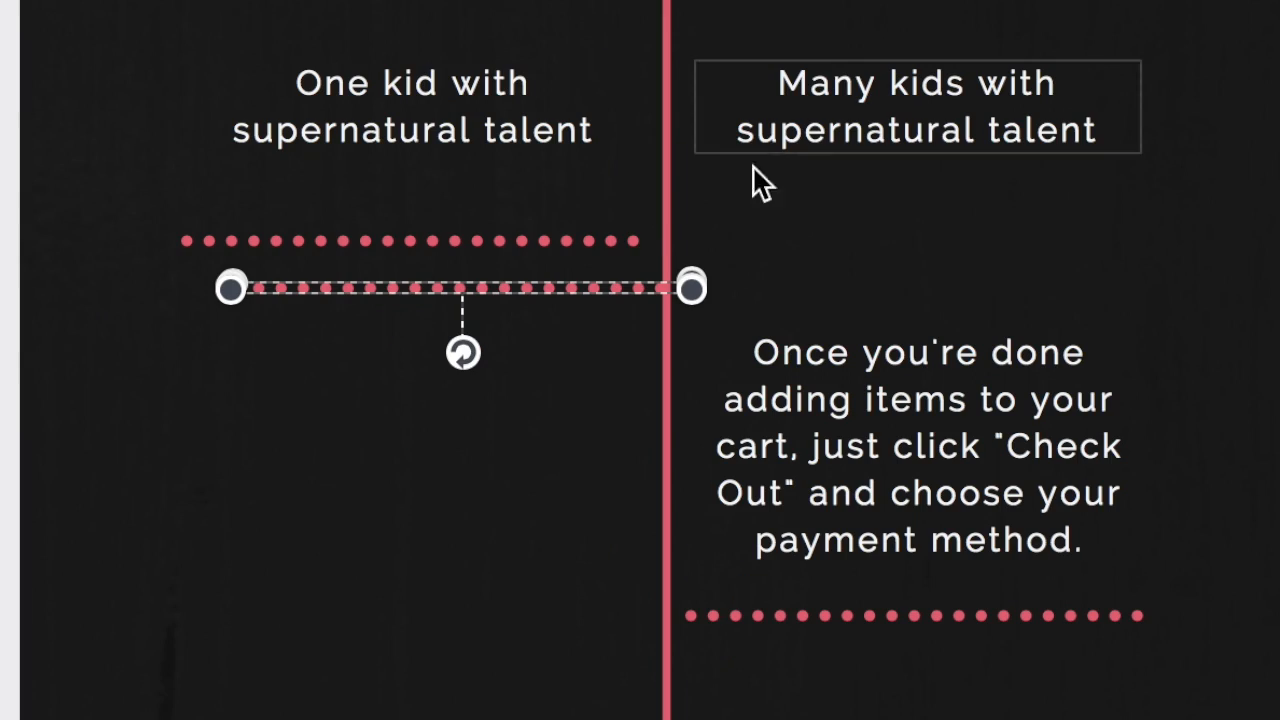
drag(589, 291, 1066, 232)
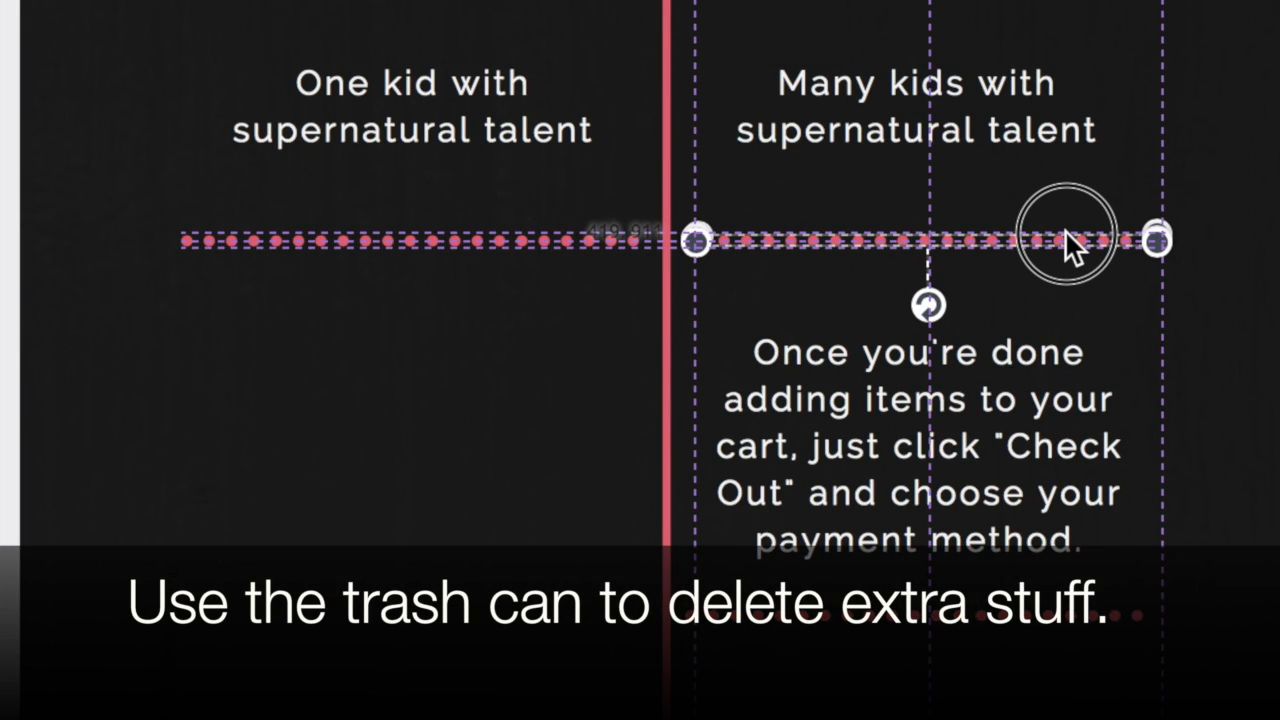
click(528, 2)
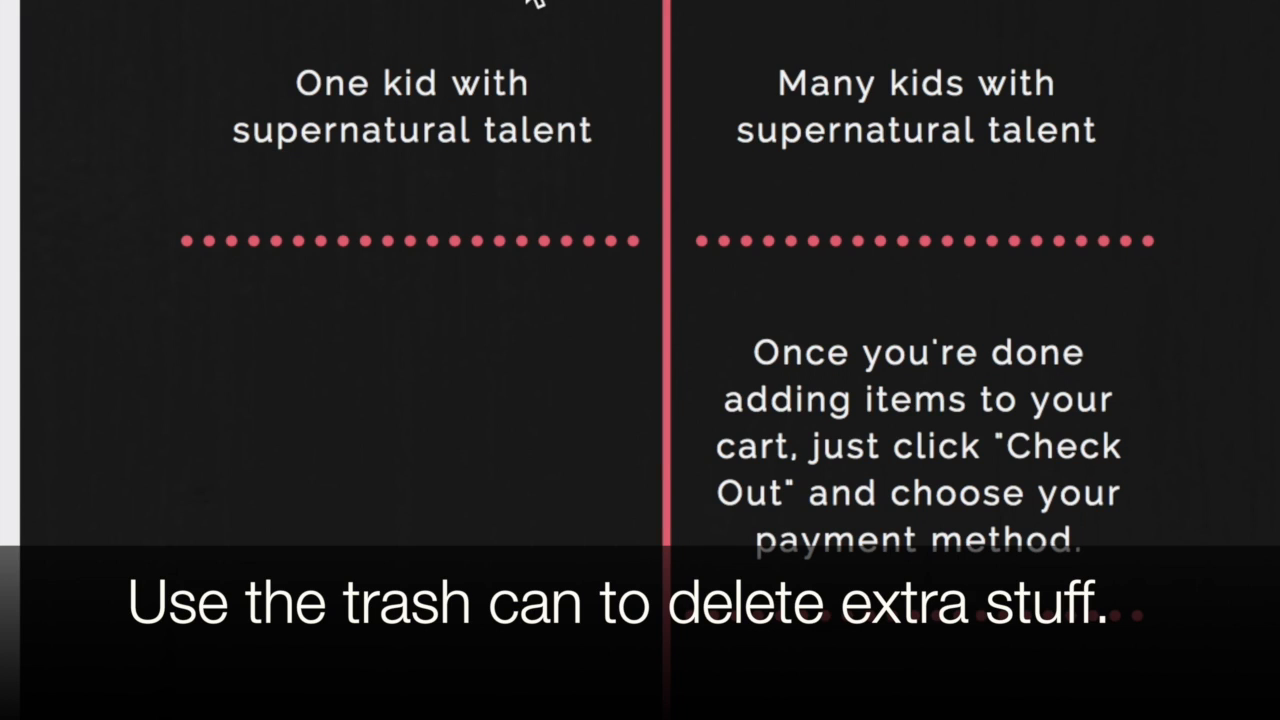
- Delete the "Browse through our website" text and the dotted line beneath it
scroll(528, 2, up, 5)
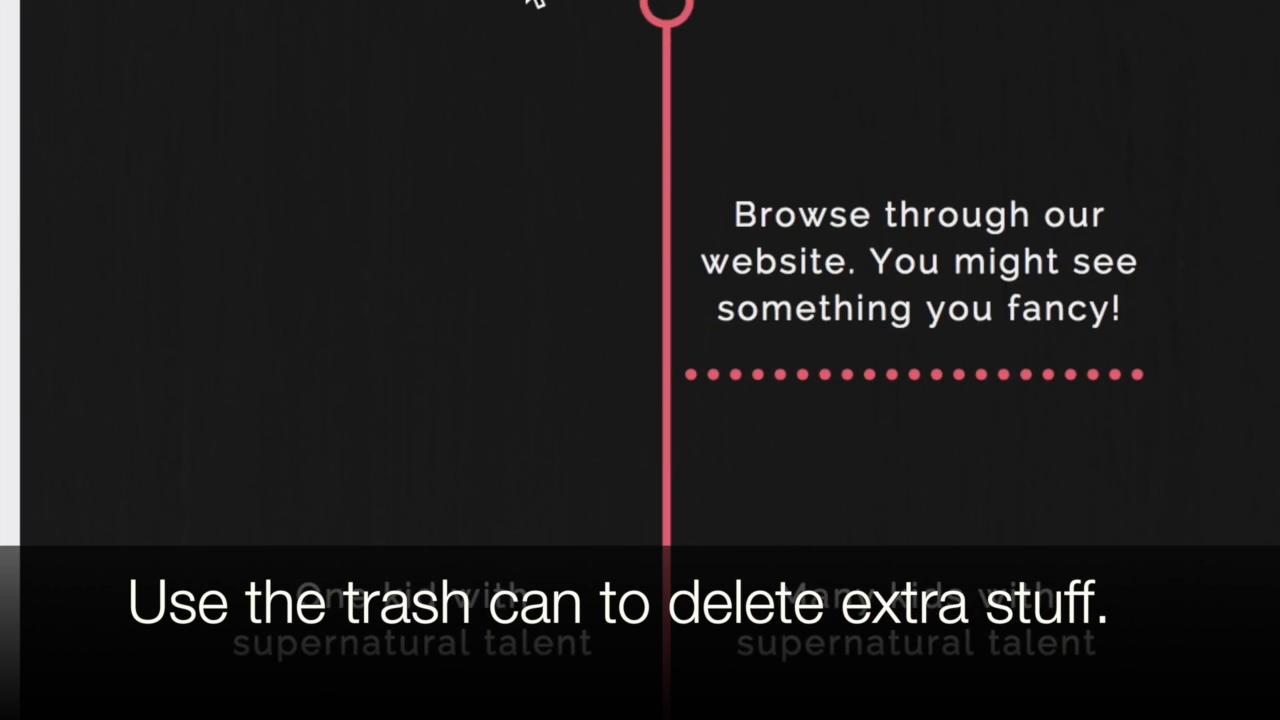
click(889, 229)
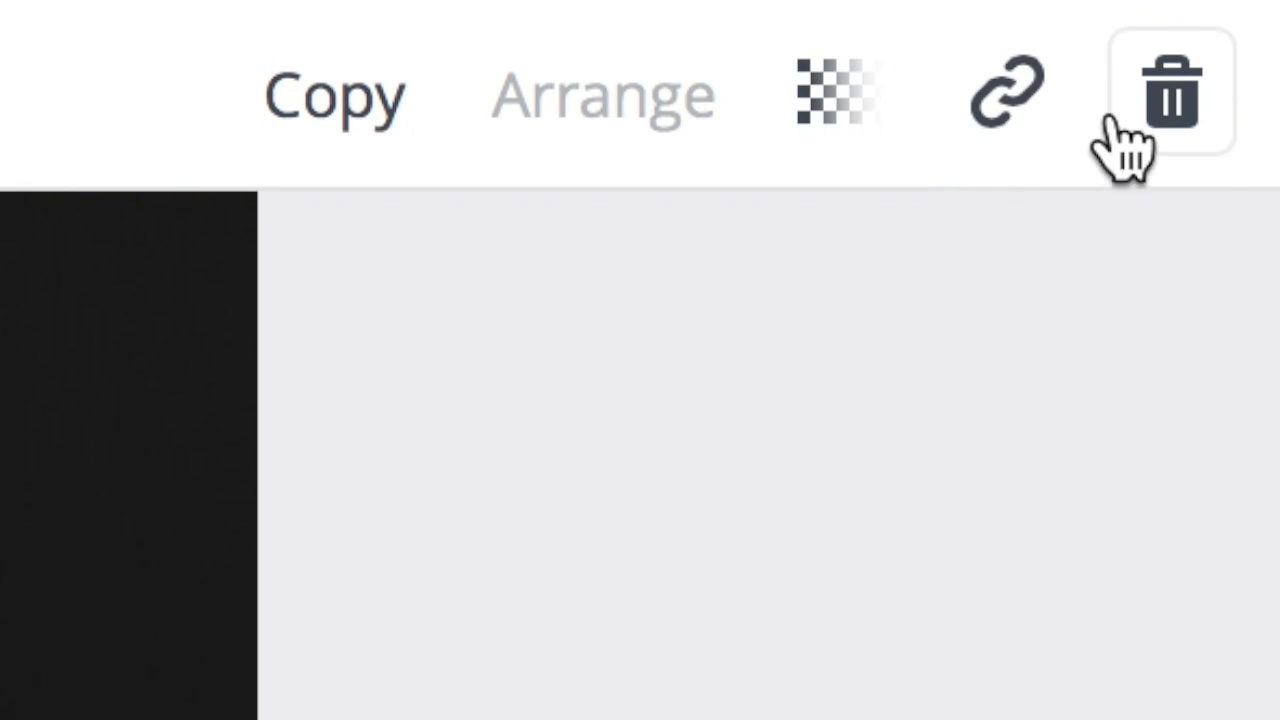
click(1172, 95)
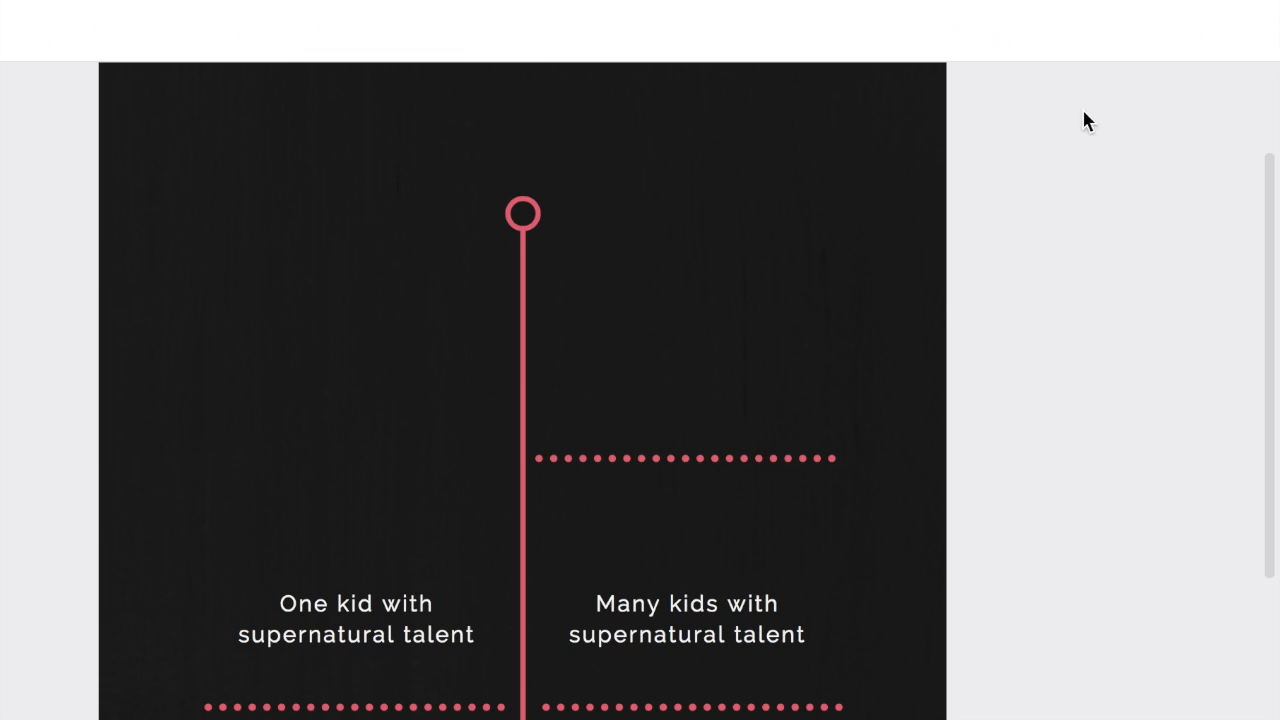
click(740, 460)
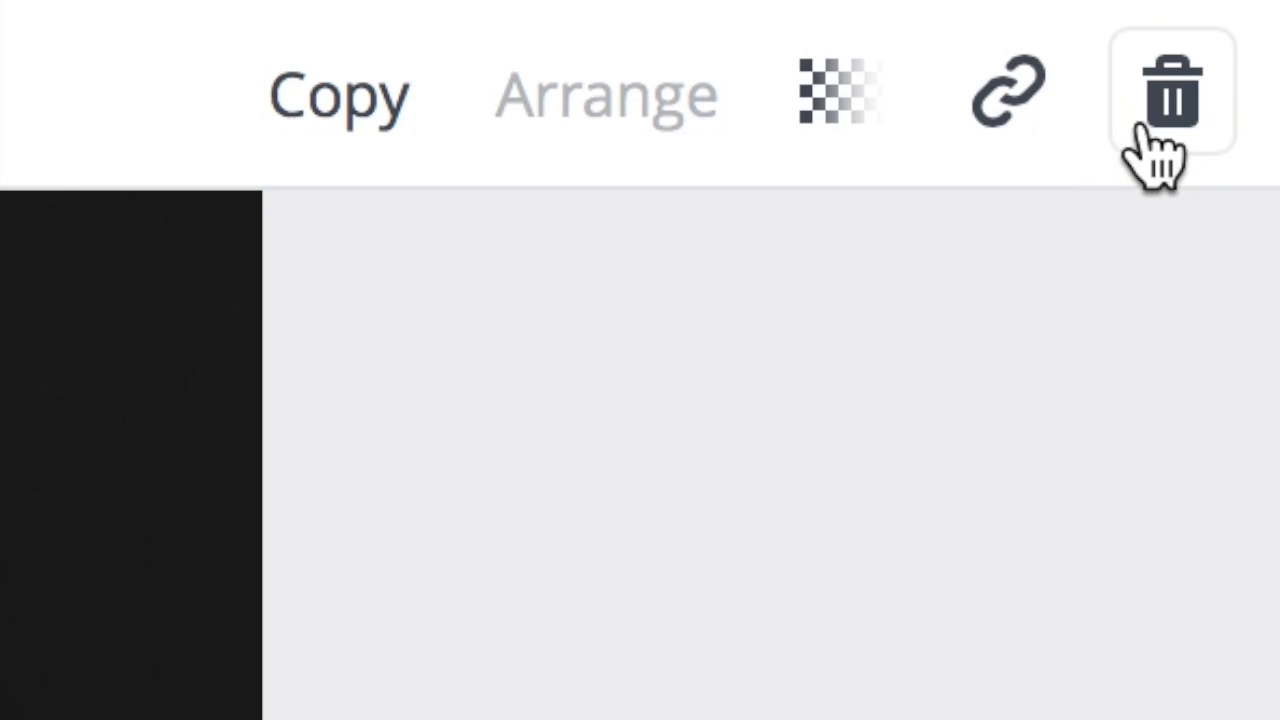
click(1145, 128)
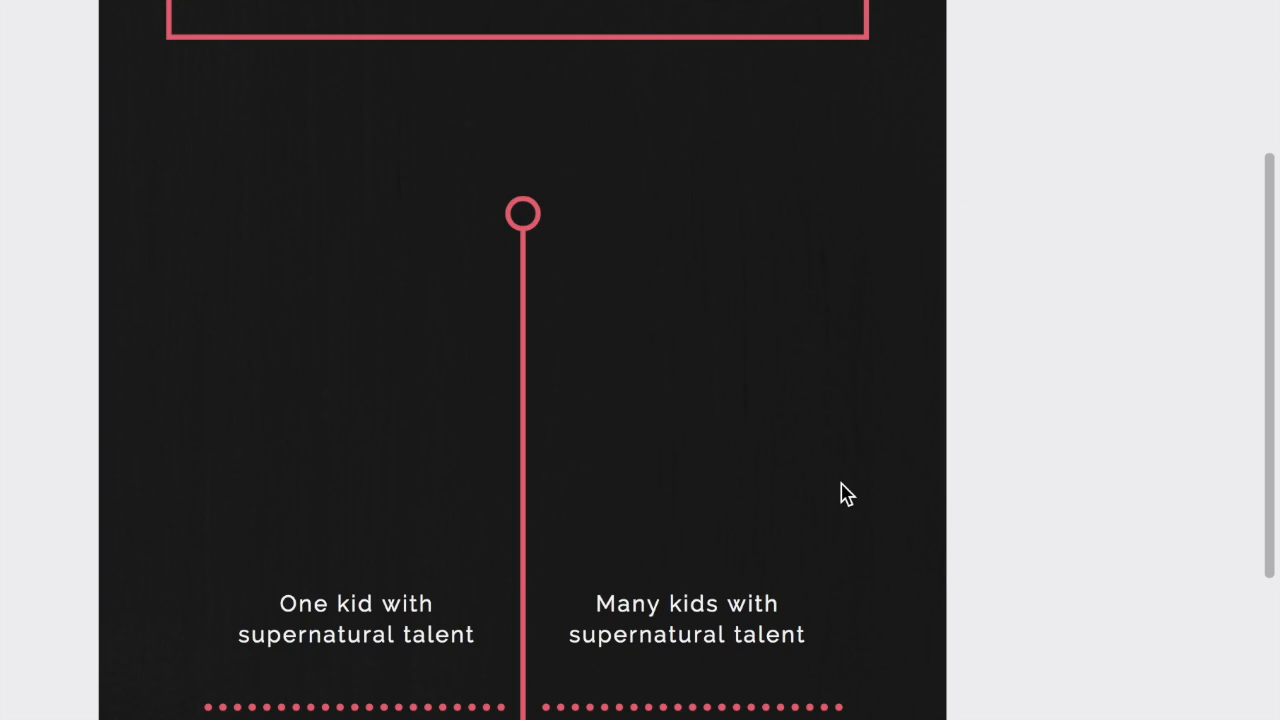